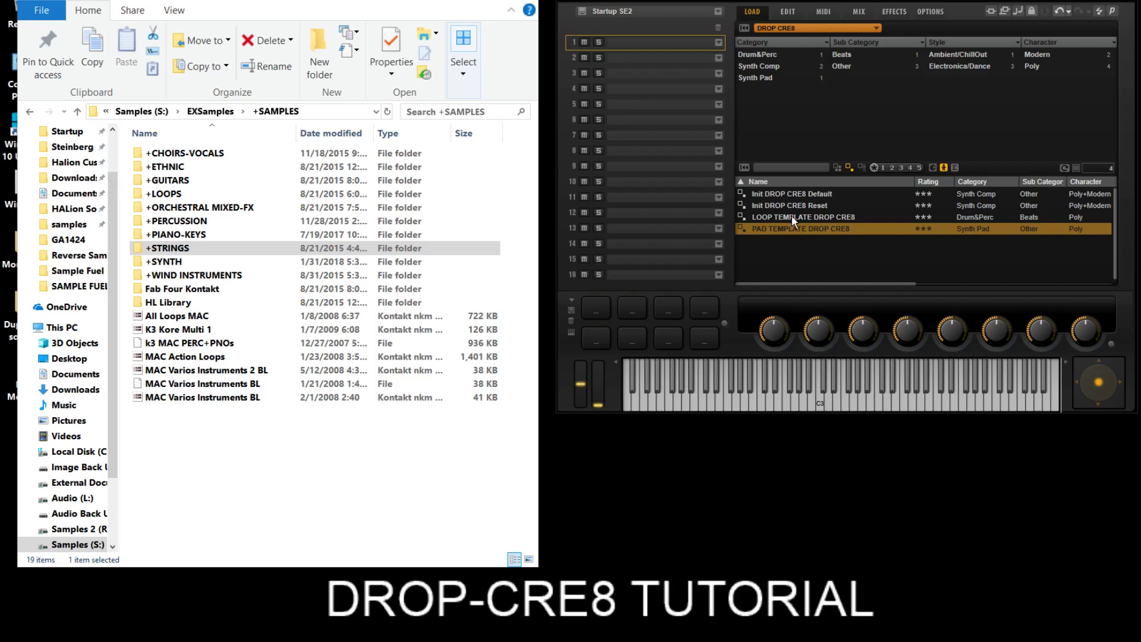
Load the PAD TEMPLATE DROP CRE8 program into slot 1 and show its editor
double_click(794, 231)
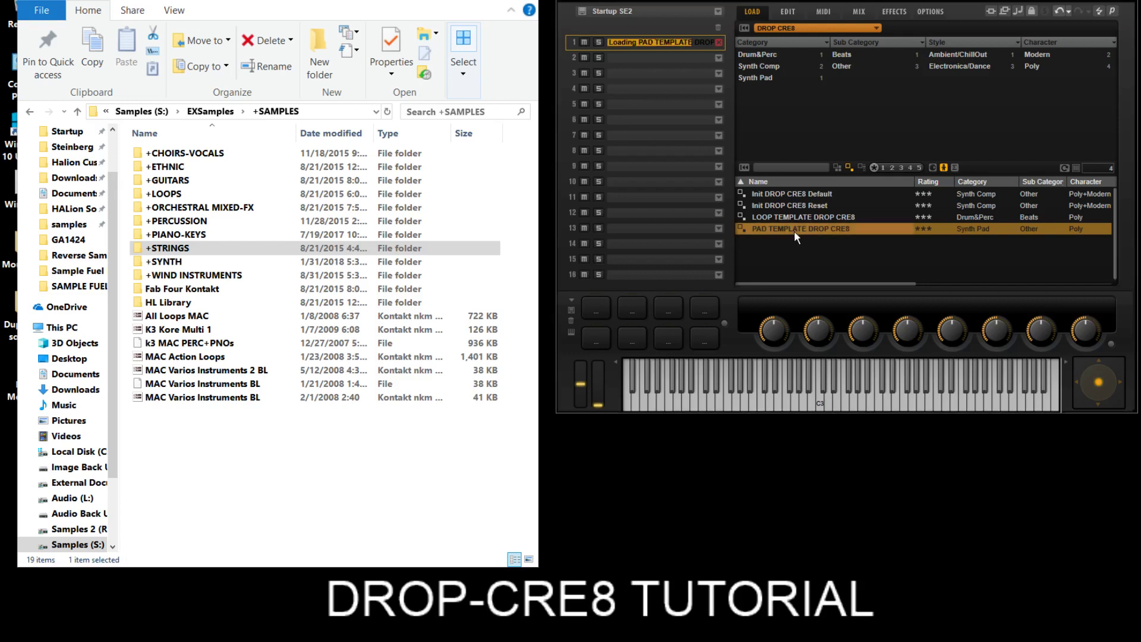
click(793, 12)
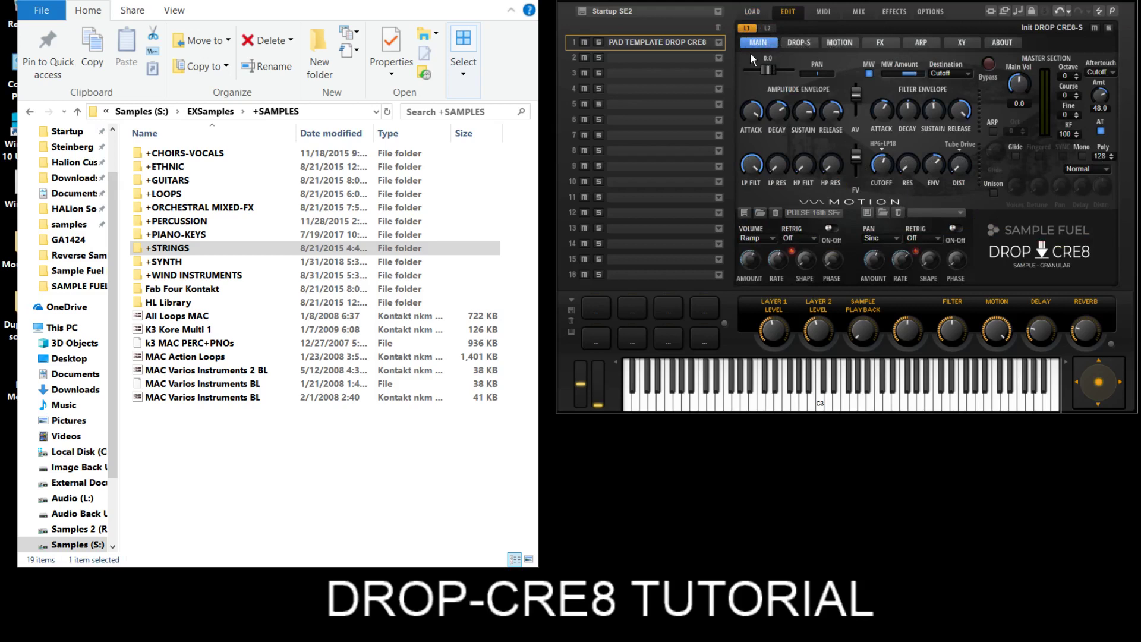
Examine the Layer 1 sample page and Layer 2's grain, motion, step modulation, FX, arpeggiator and main pages
click(797, 43)
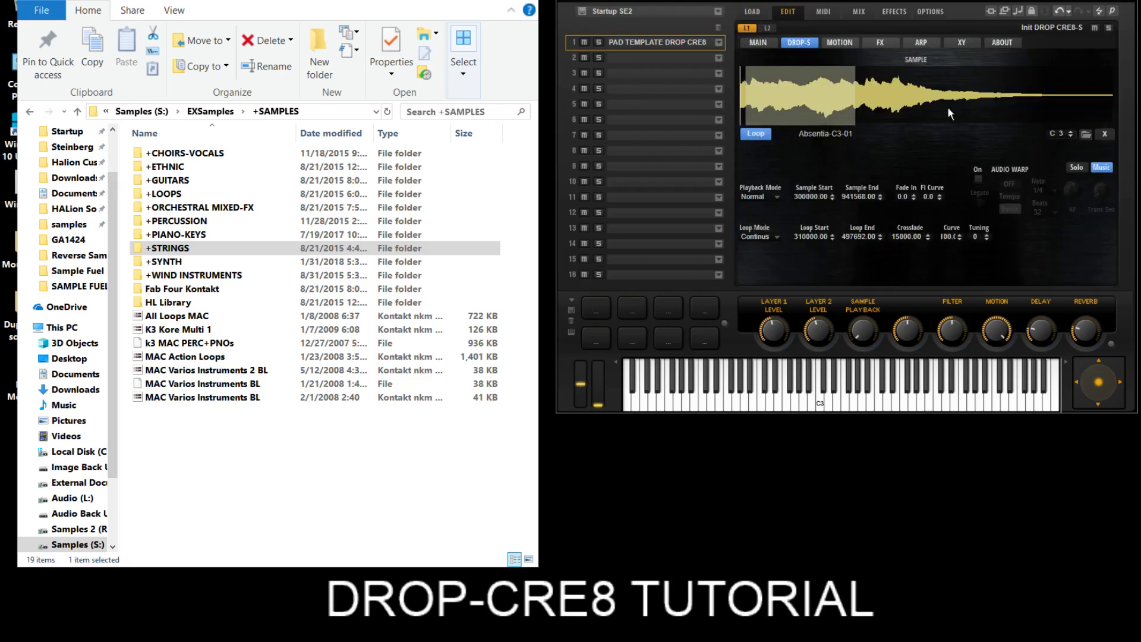
click(774, 44)
click(801, 45)
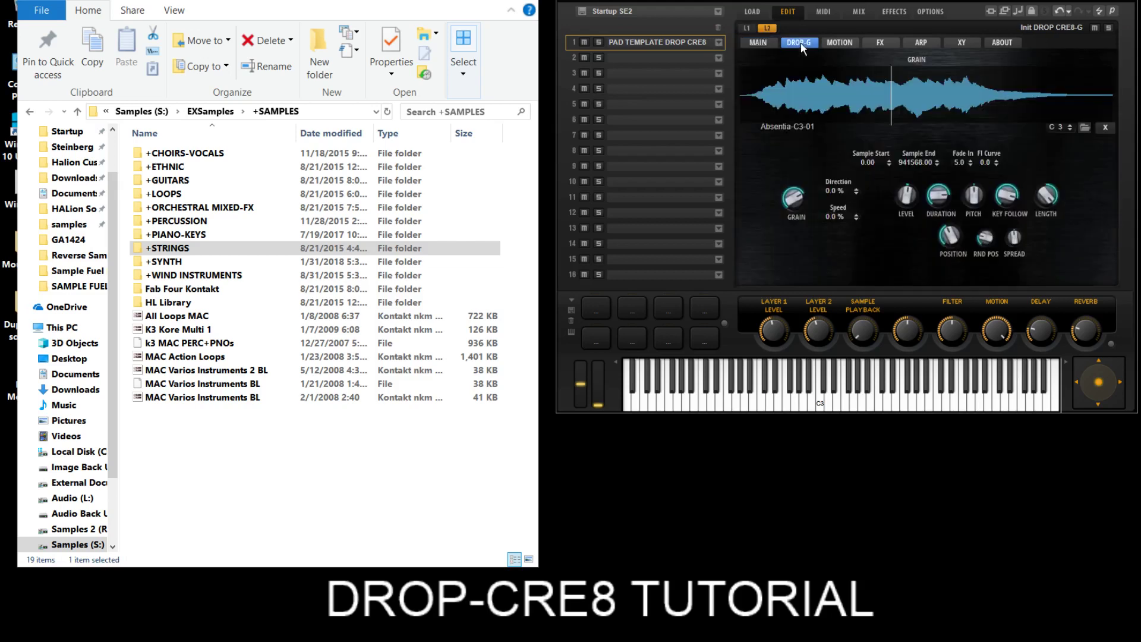
click(748, 42)
click(847, 44)
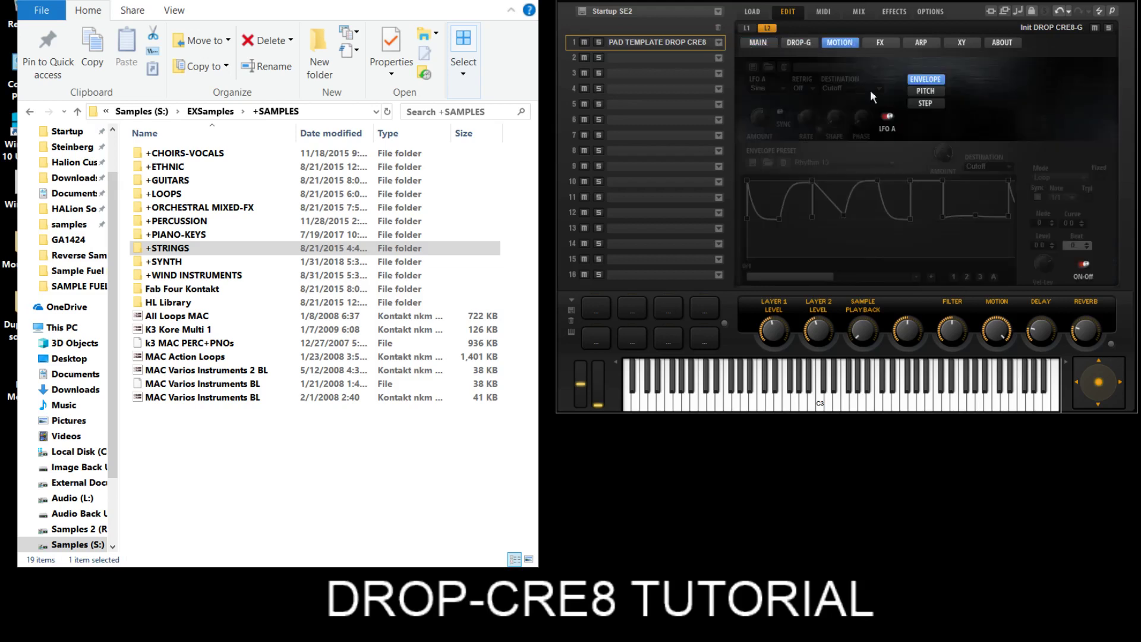
click(925, 103)
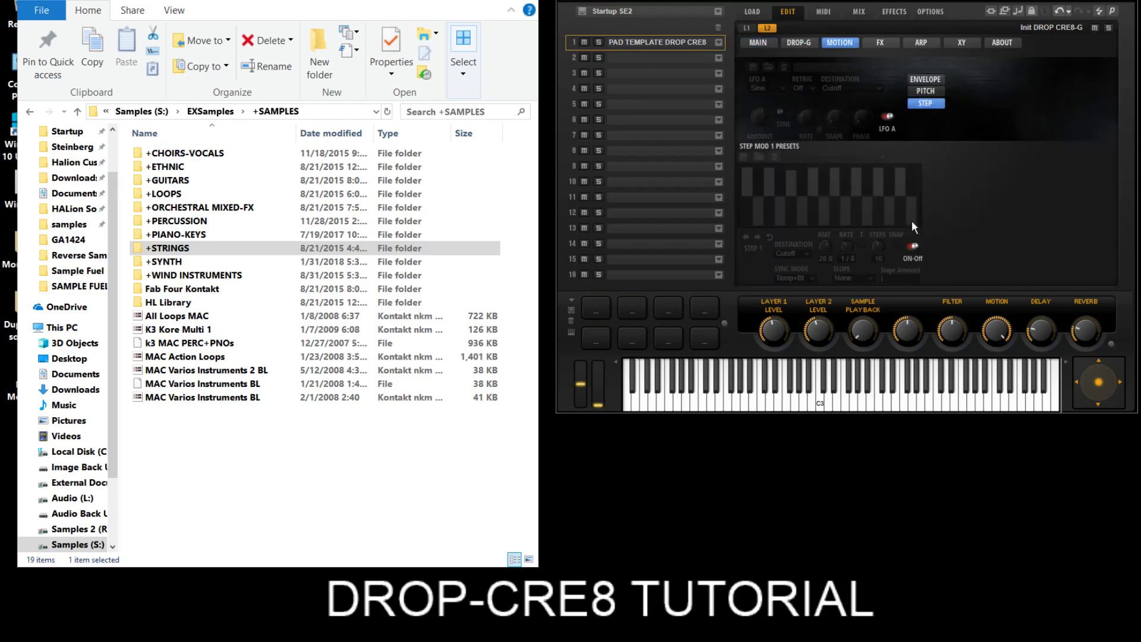
click(914, 245)
click(914, 245)
click(889, 41)
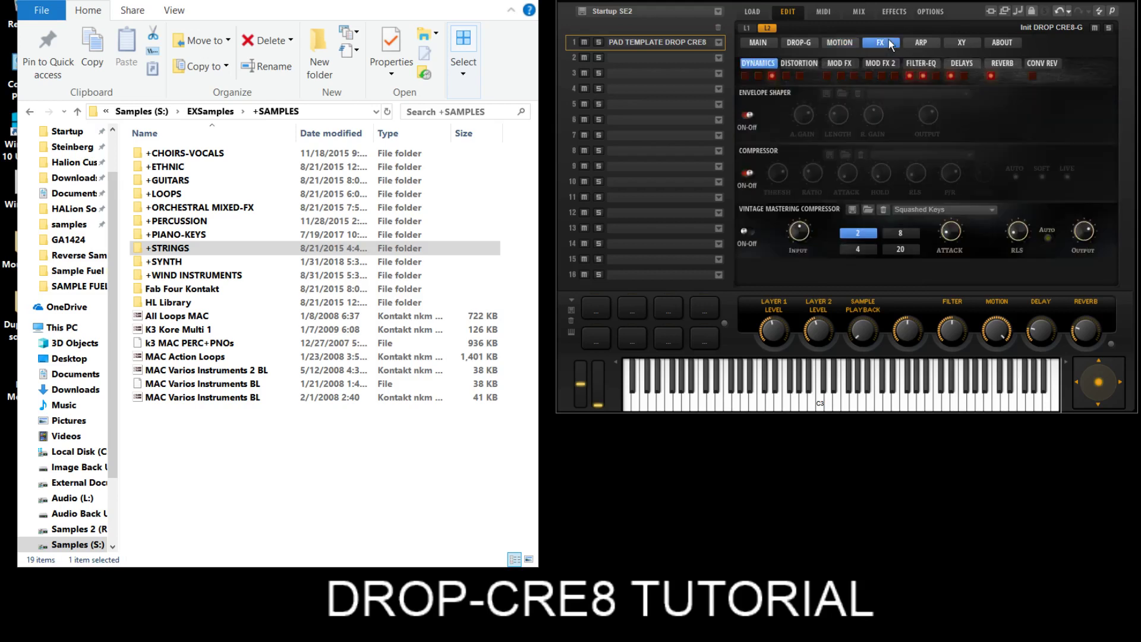
click(926, 44)
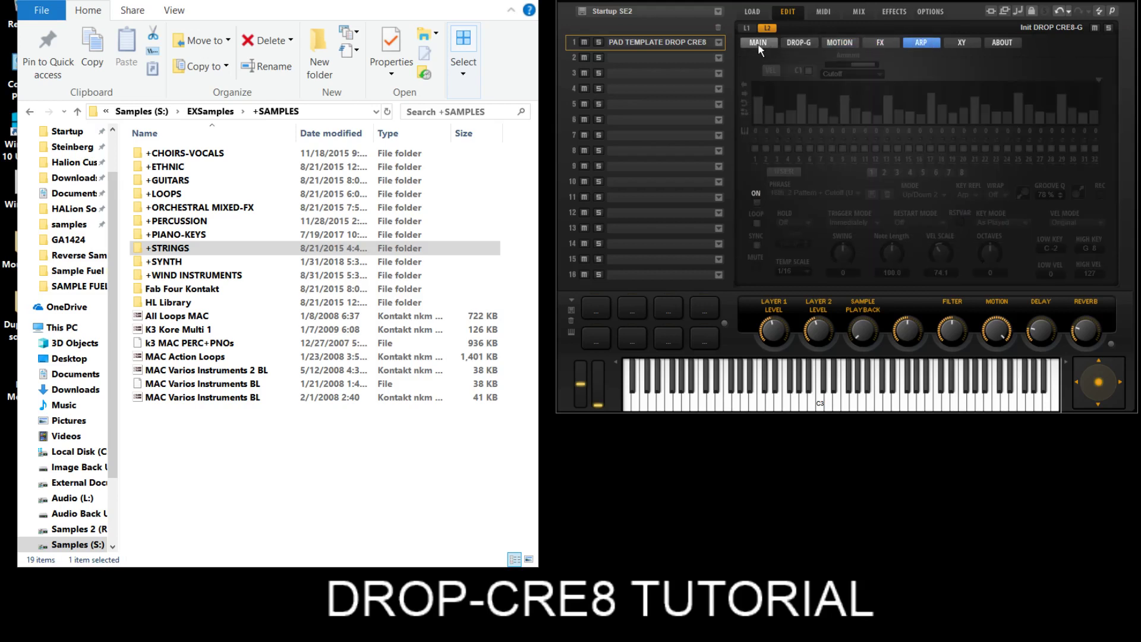
click(758, 43)
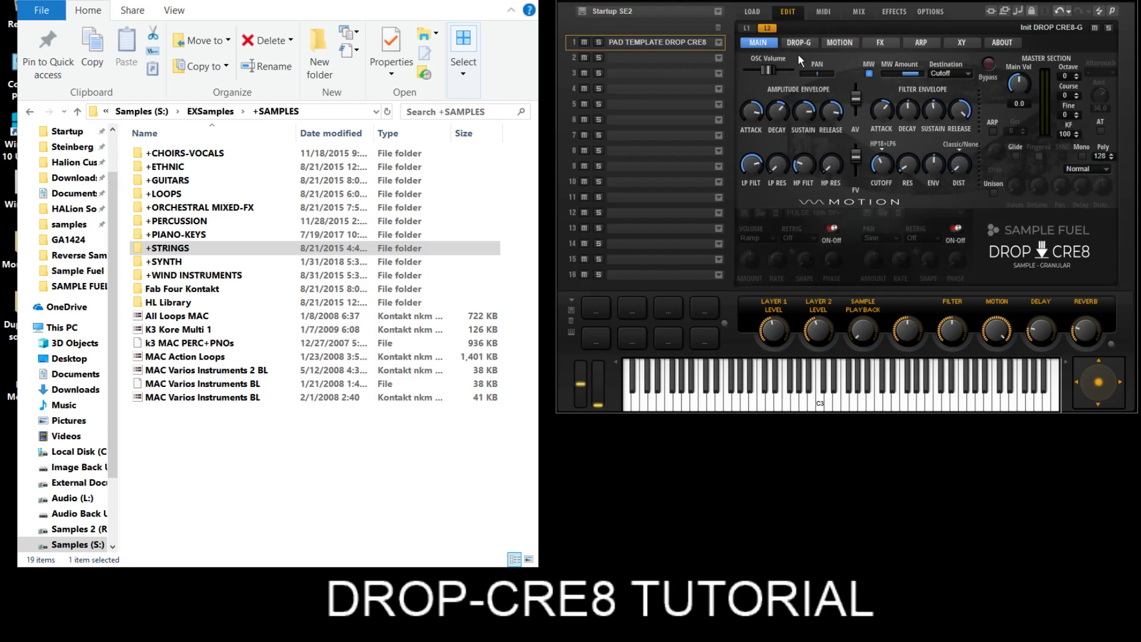
Compare the main pages of Layer 1 and Layer 2
click(746, 28)
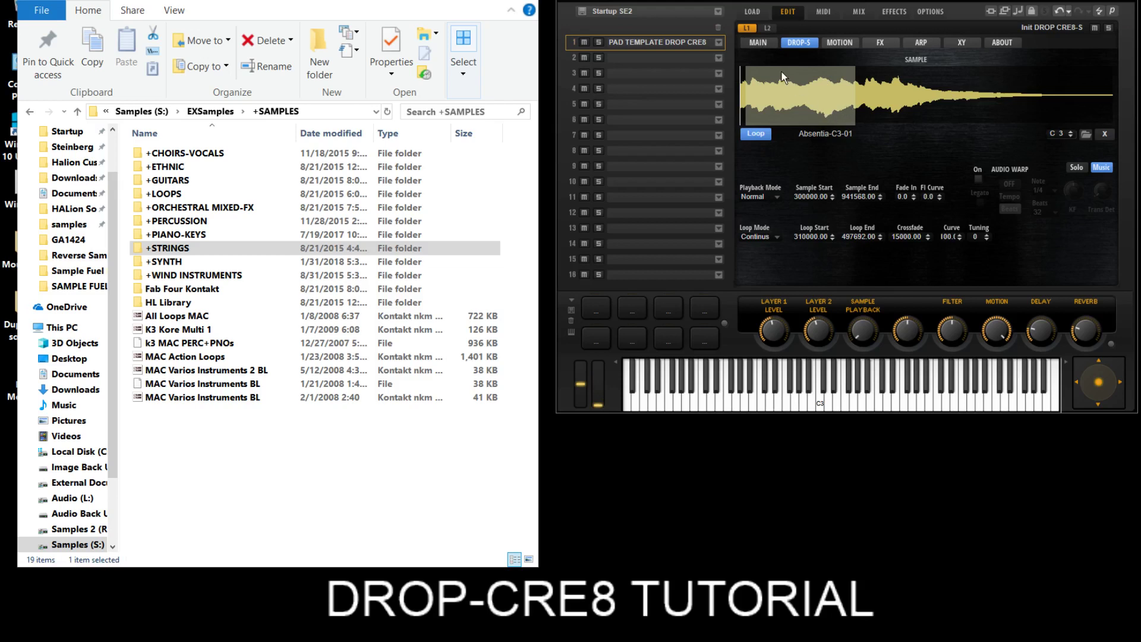
click(754, 43)
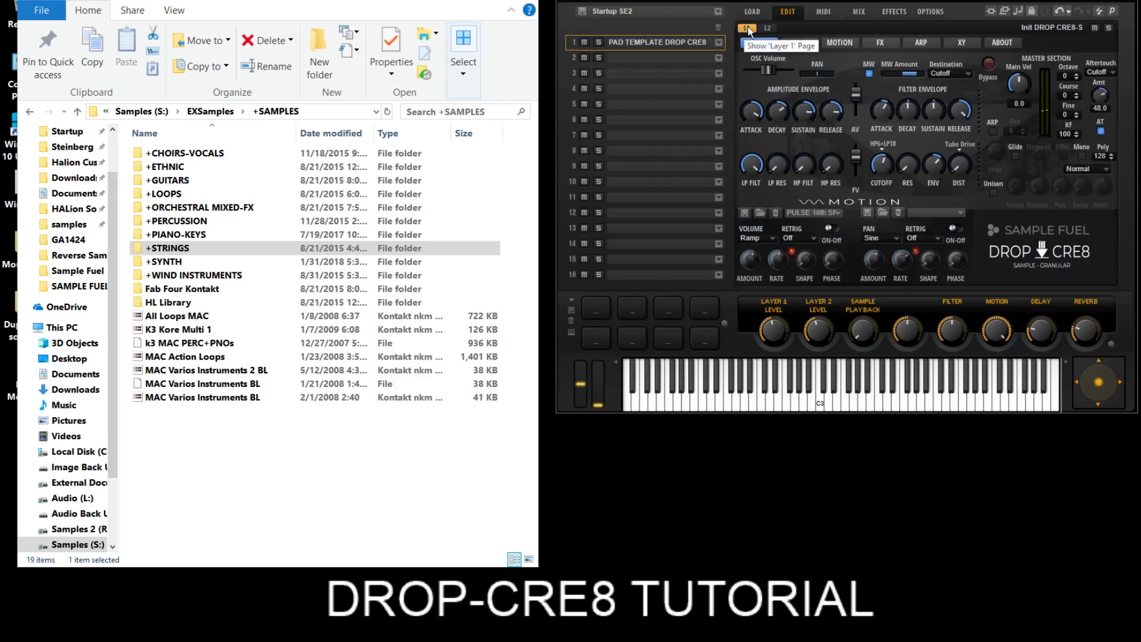
click(993, 67)
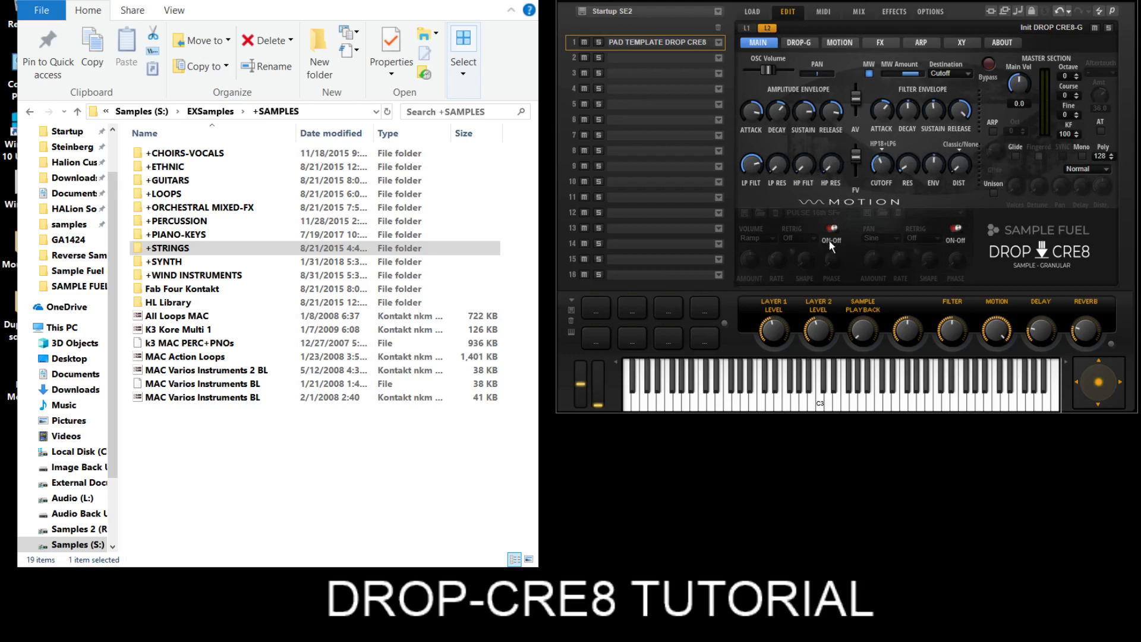
Load VA-10L_flaut_pp_C3 from the VSLPro Cube Violas folder, VA-10L_flaut+oV-p_LAY, VA-10_flaut_pp, as Layer 2's grain sample
click(799, 44)
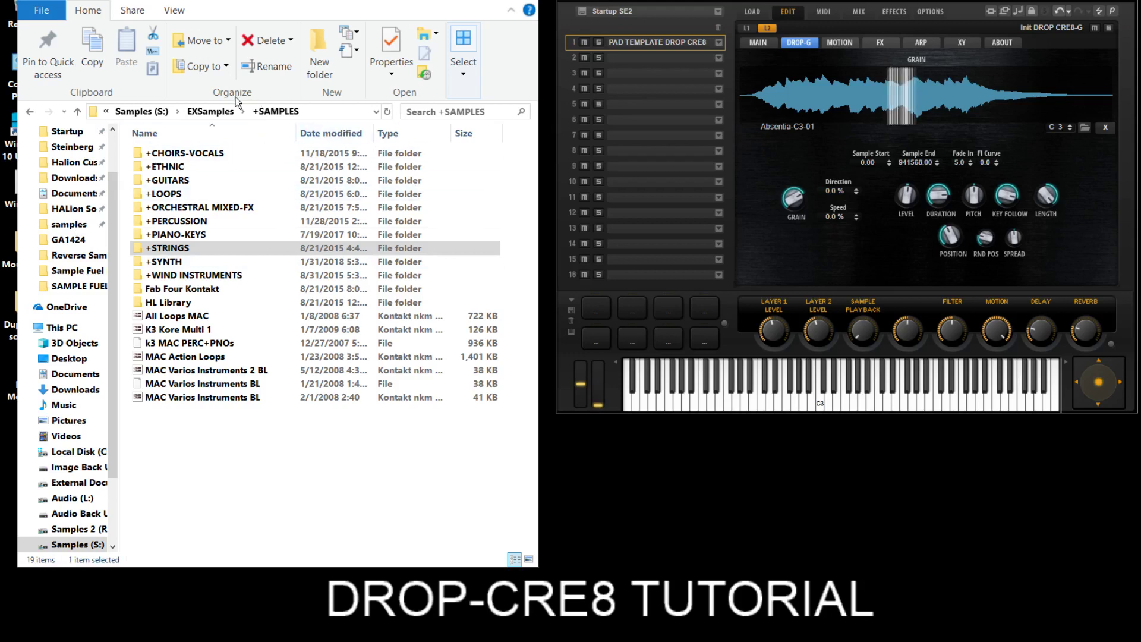
click(158, 250)
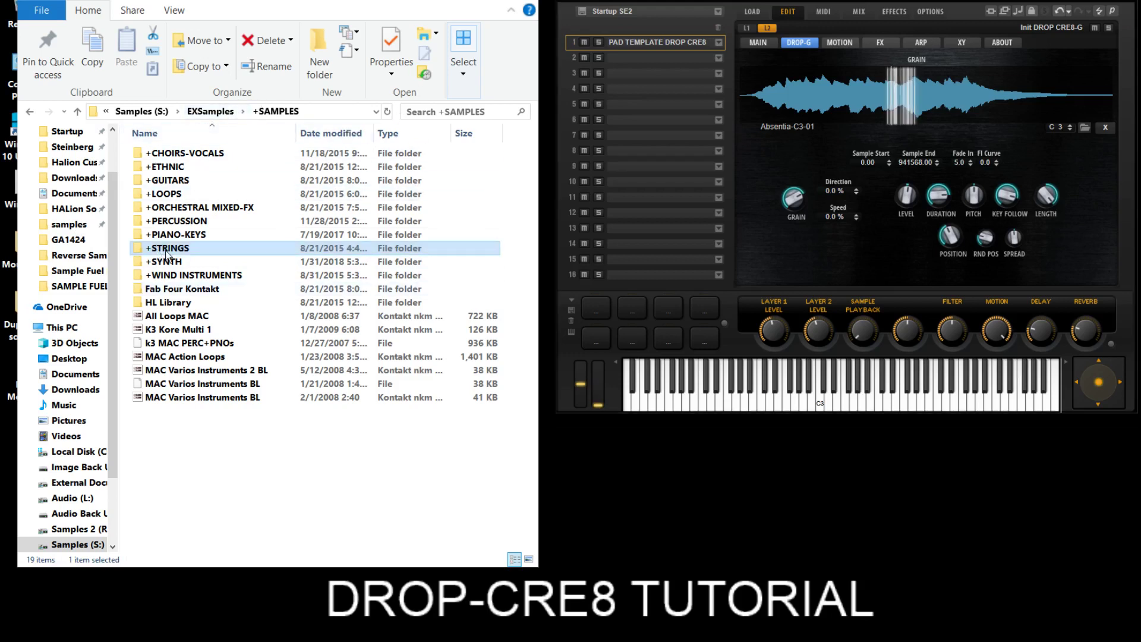
double_click(159, 250)
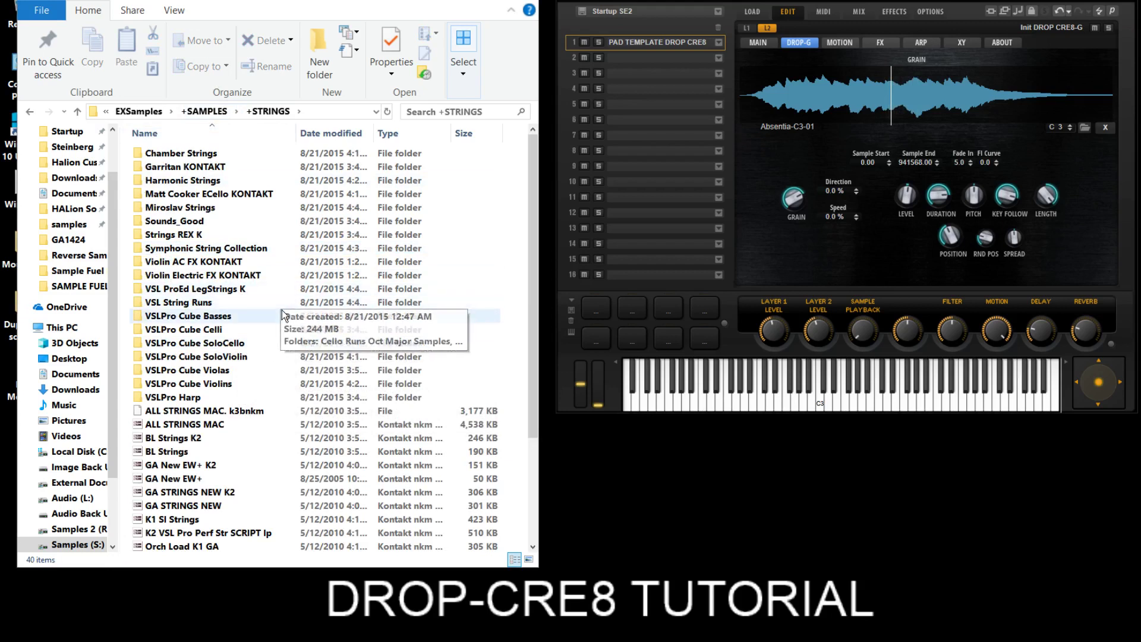
double_click(245, 371)
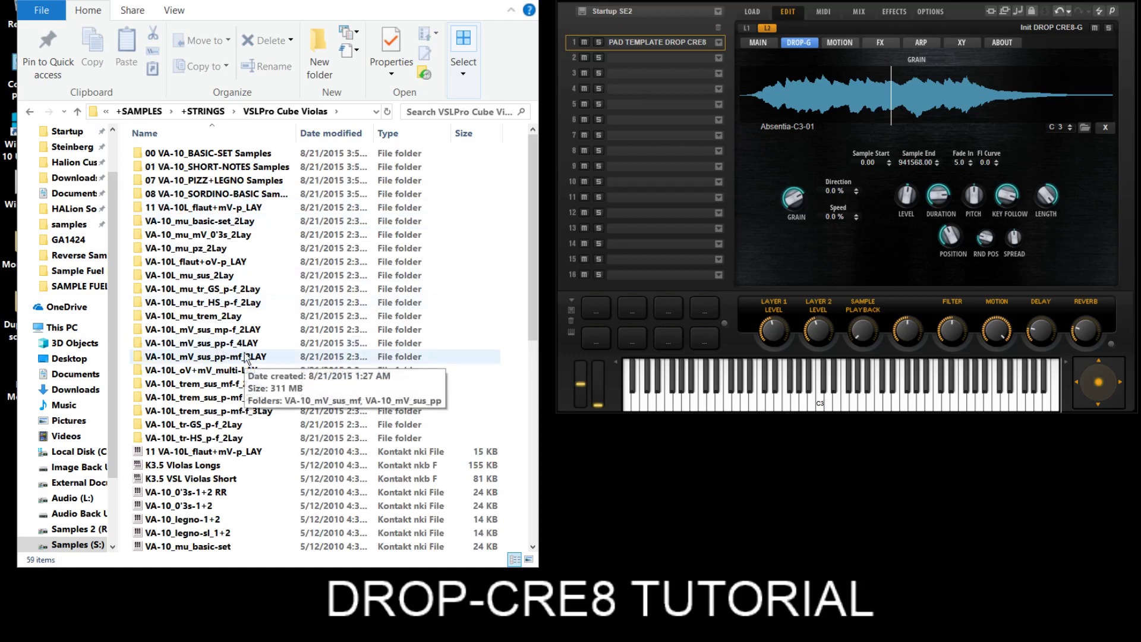
double_click(219, 263)
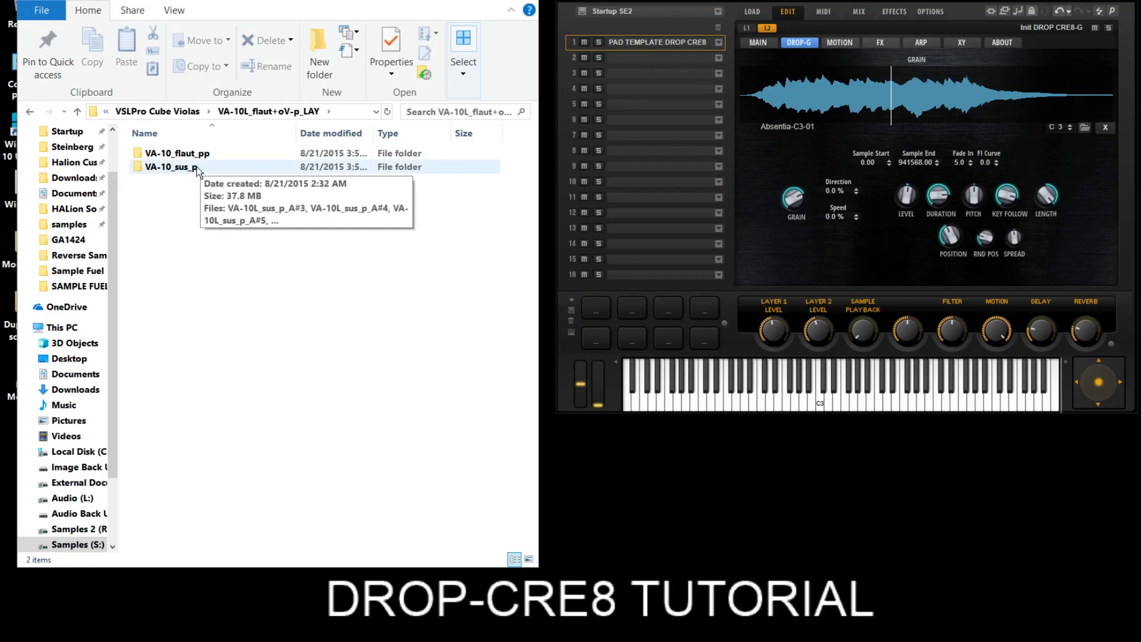
double_click(179, 154)
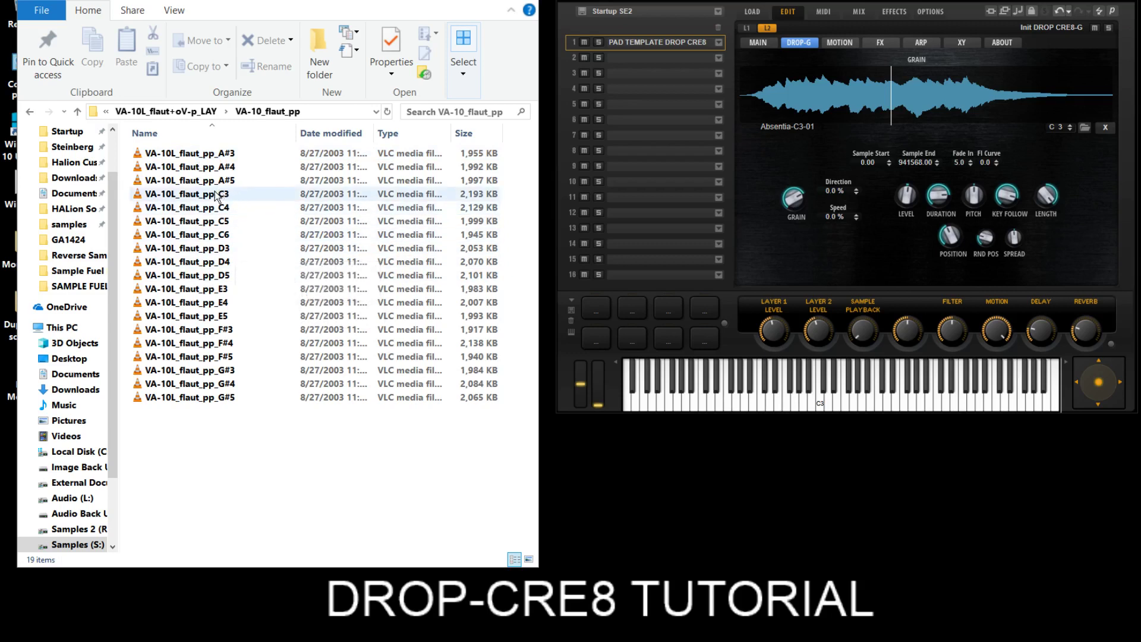
drag(212, 198, 869, 99)
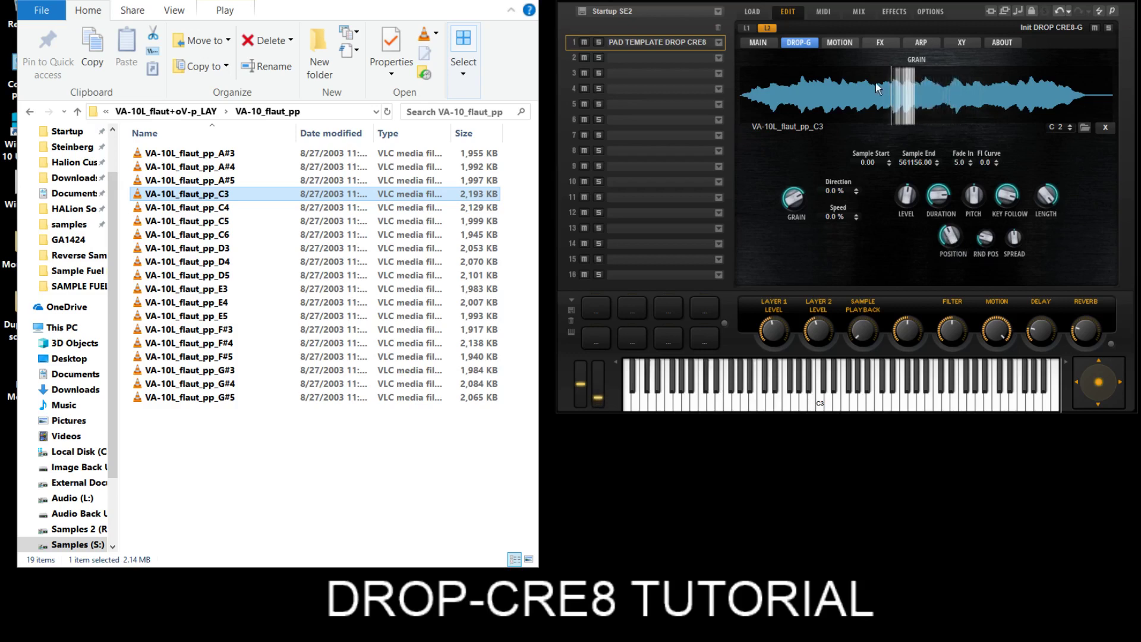
View Layer 2's filter types without changing the selection, and try sweeping the filter cutoff from 10 Hz back up
click(751, 44)
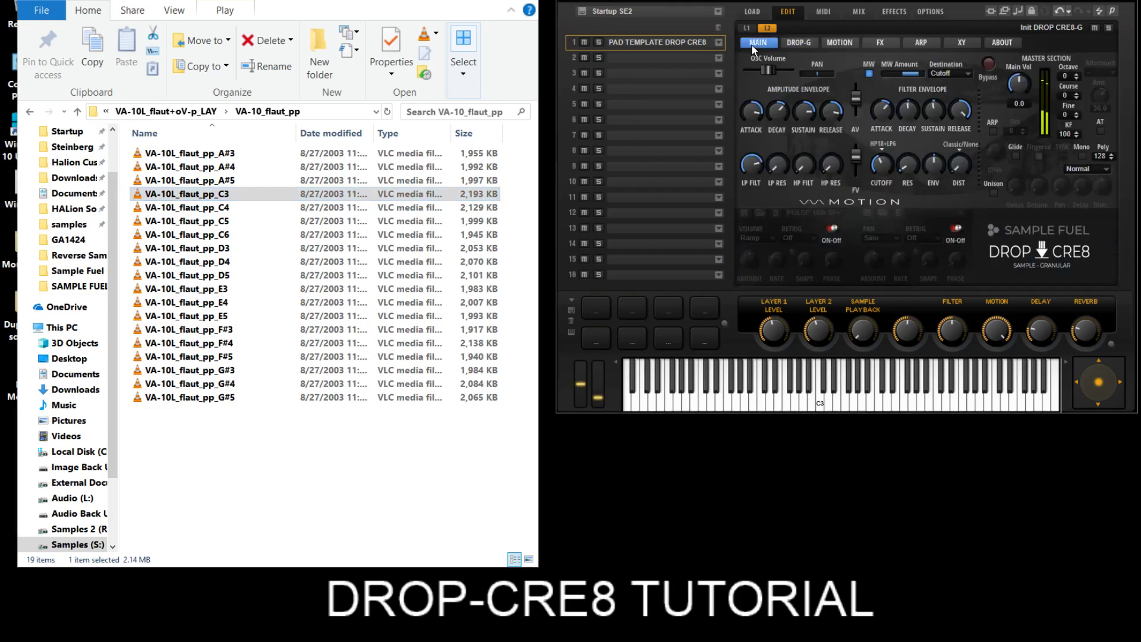
click(881, 147)
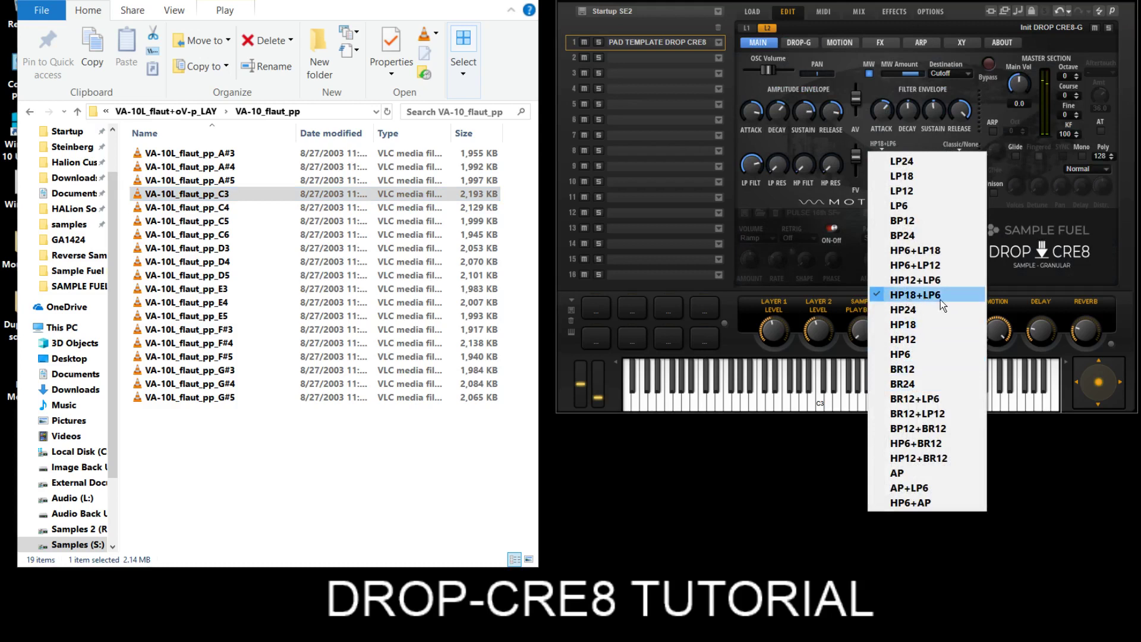
click(1013, 209)
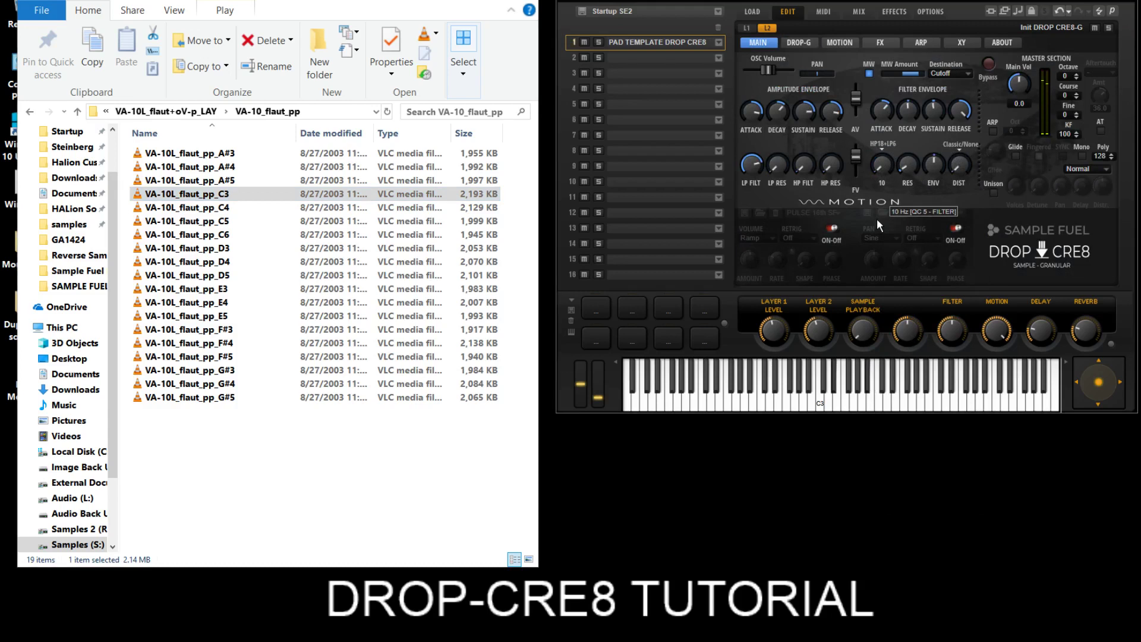
drag(876, 219, 881, 205)
mouse_move(881, 205)
mouse_down()
mouse_move(903, 119)
mouse_move(898, 191)
mouse_up()
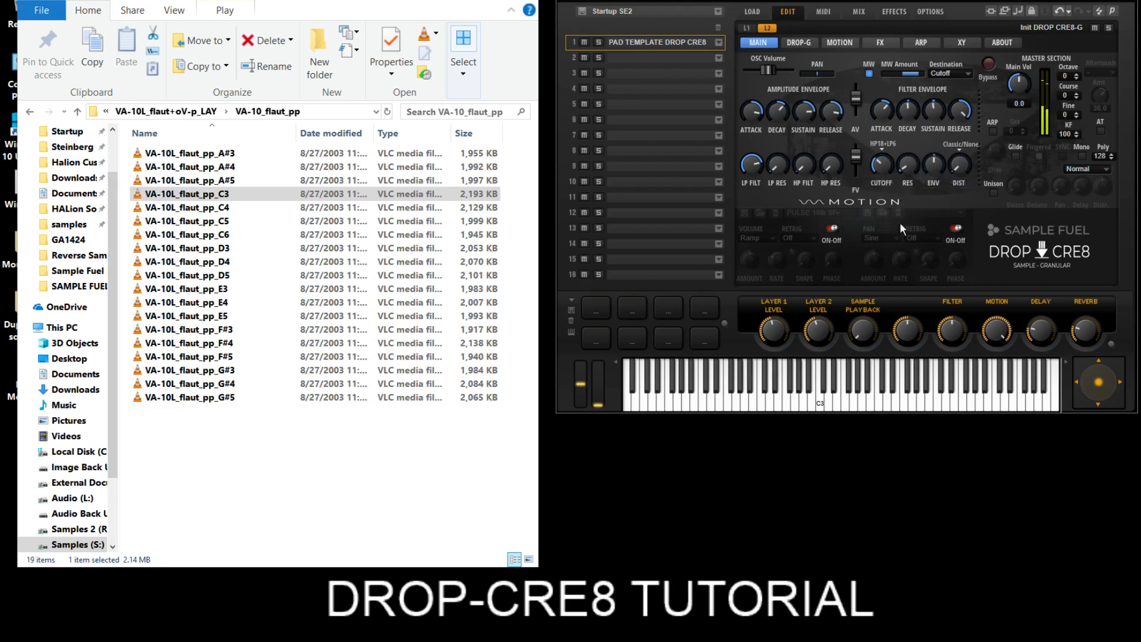
Enable Layer 2's volume LFO and pan LFO and raise their amounts
mouse_move(761, 169)
click(832, 229)
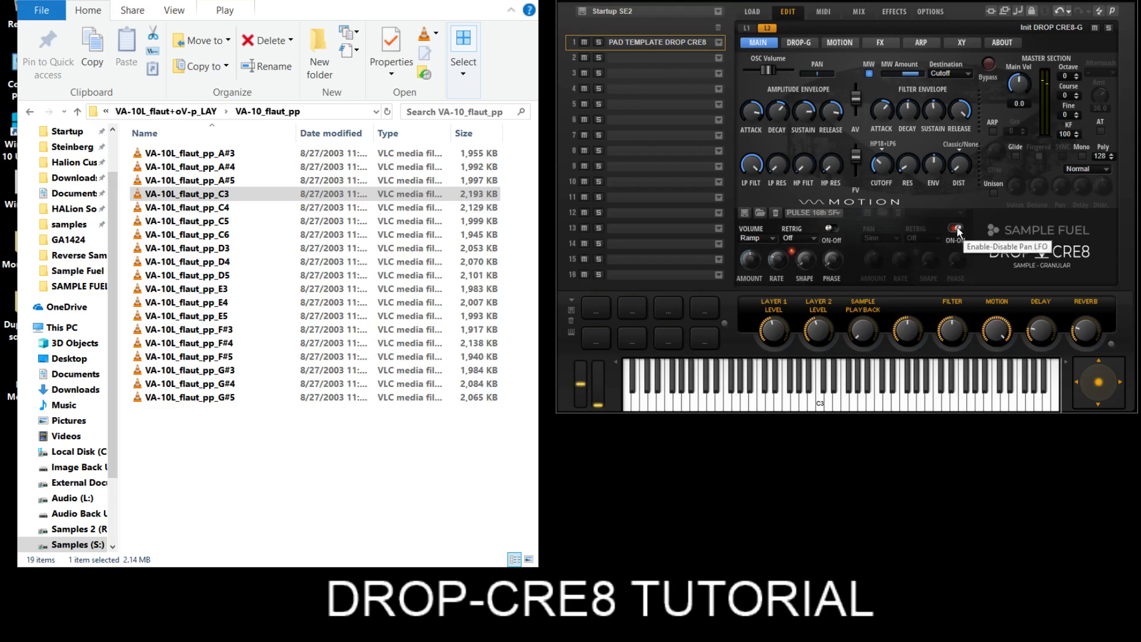
mouse_move(761, 267)
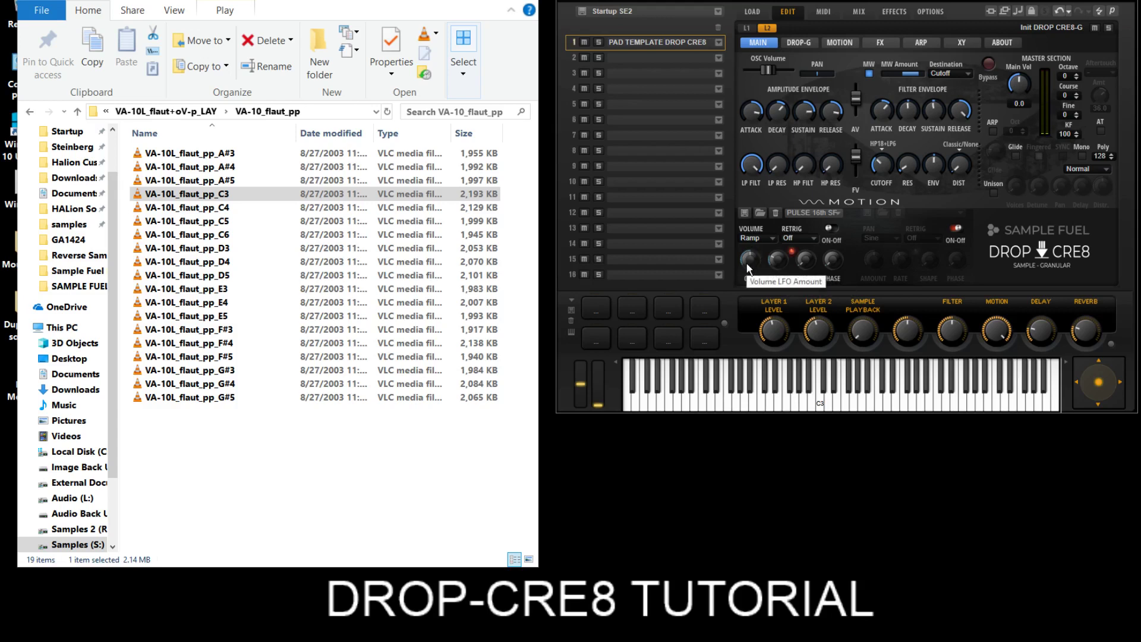
drag(746, 263, 753, 253)
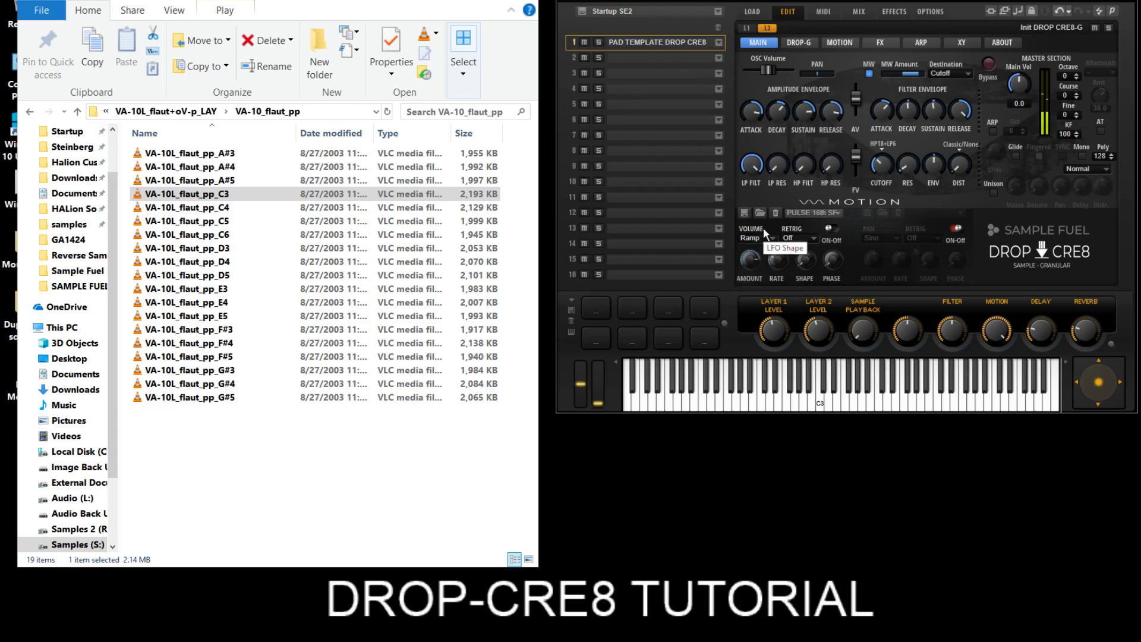
click(950, 227)
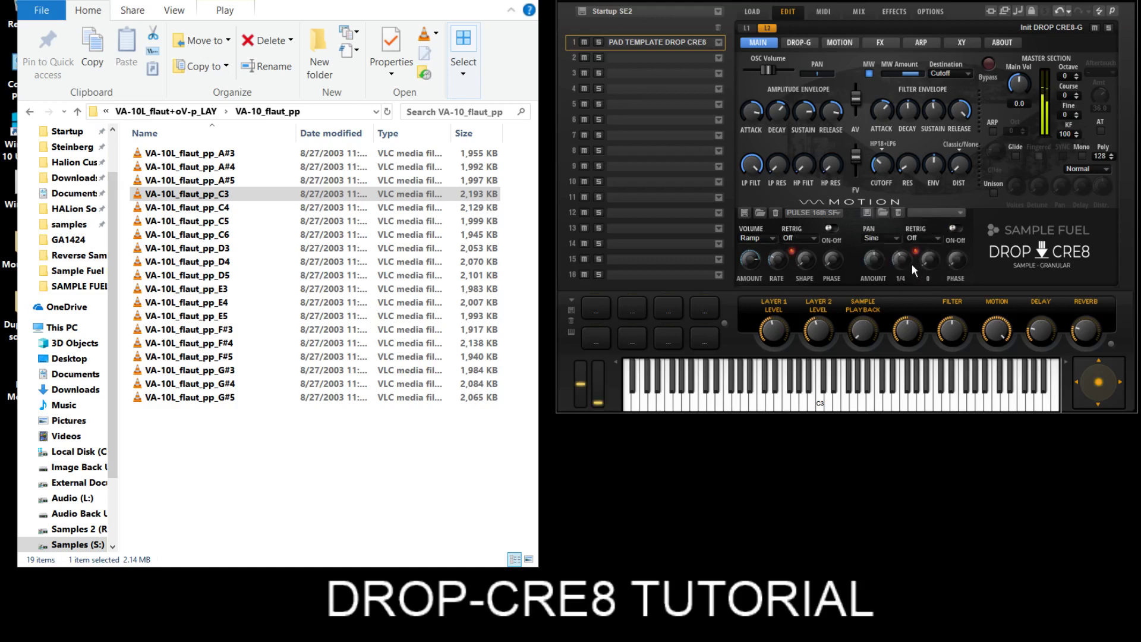
drag(908, 242, 908, 236)
Try lowering and raising the Motion quick control, and switch off Layer 2's volume and pan LFOs
drag(996, 335, 998, 346)
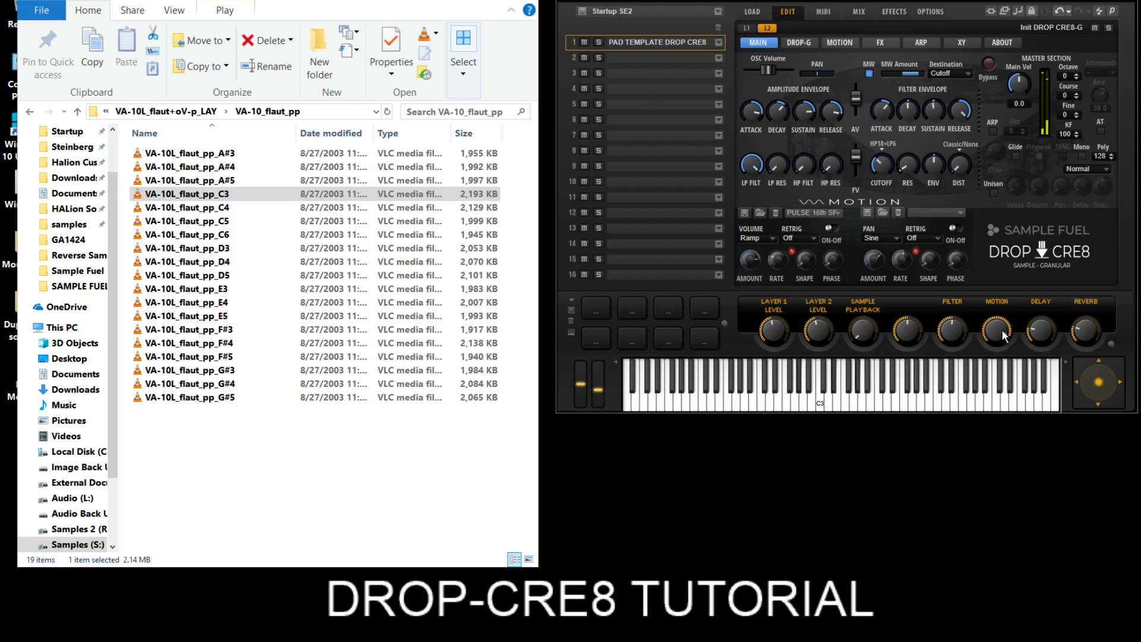
drag(996, 348, 1006, 314)
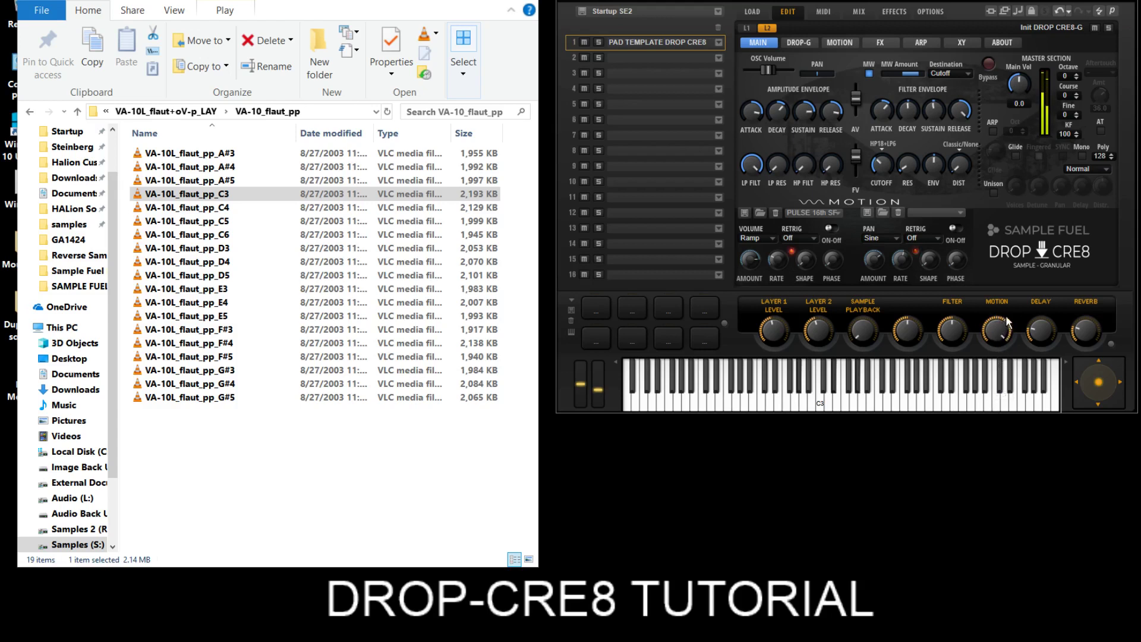
click(829, 229)
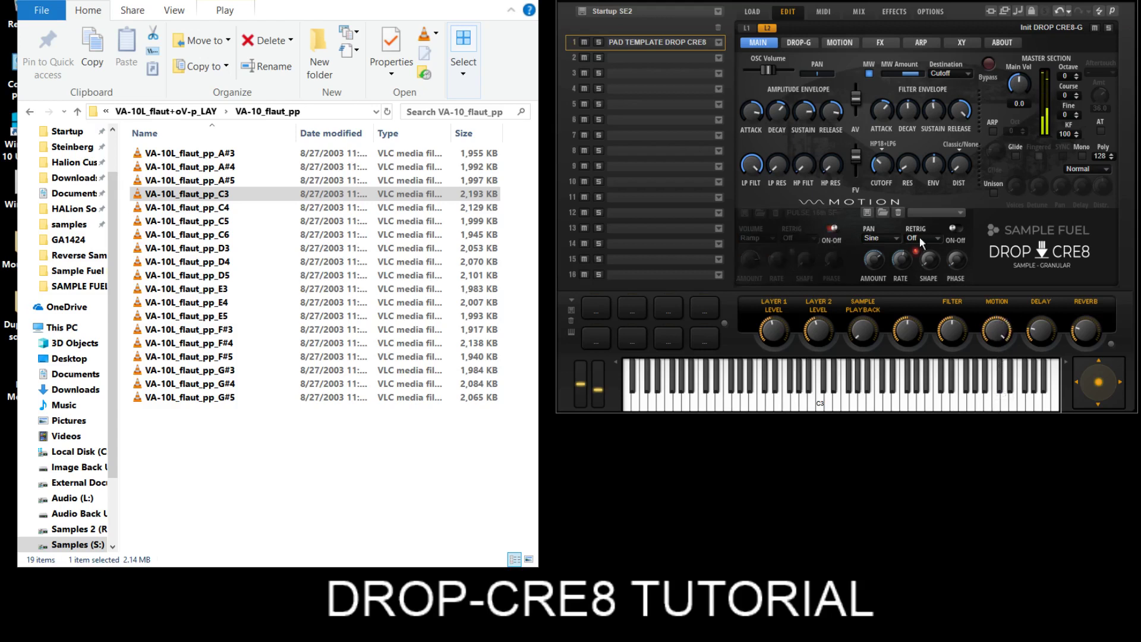
click(954, 225)
Replace Layer 2's grain sample with VA-10L_flaut_pp_E5 from the VA-10_flaut_pp folder
click(844, 45)
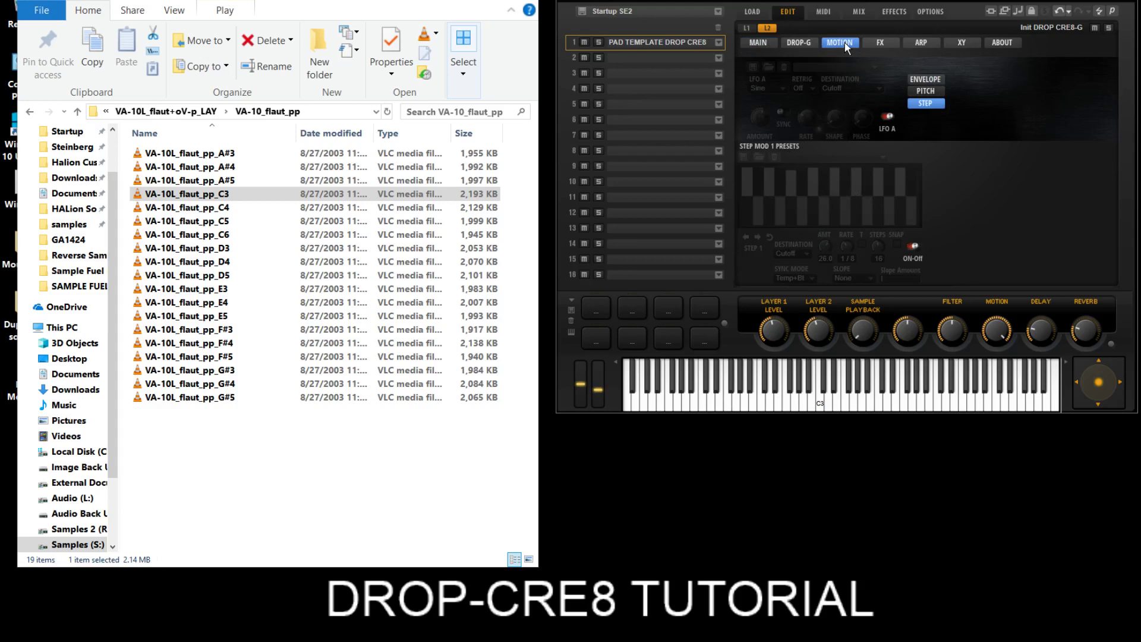
click(796, 42)
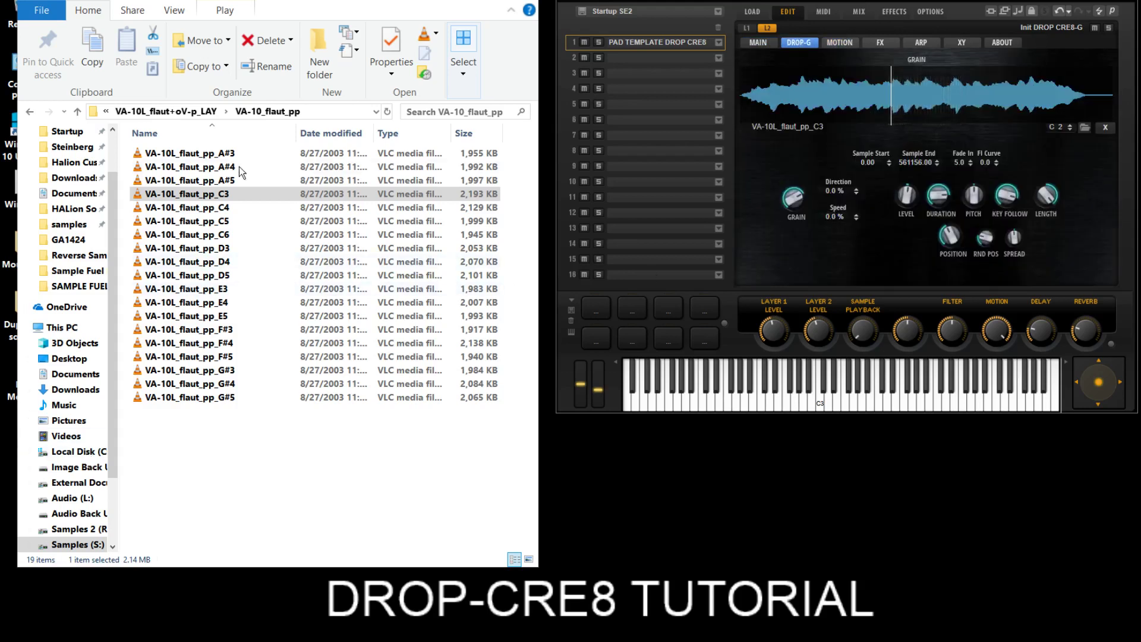
click(205, 196)
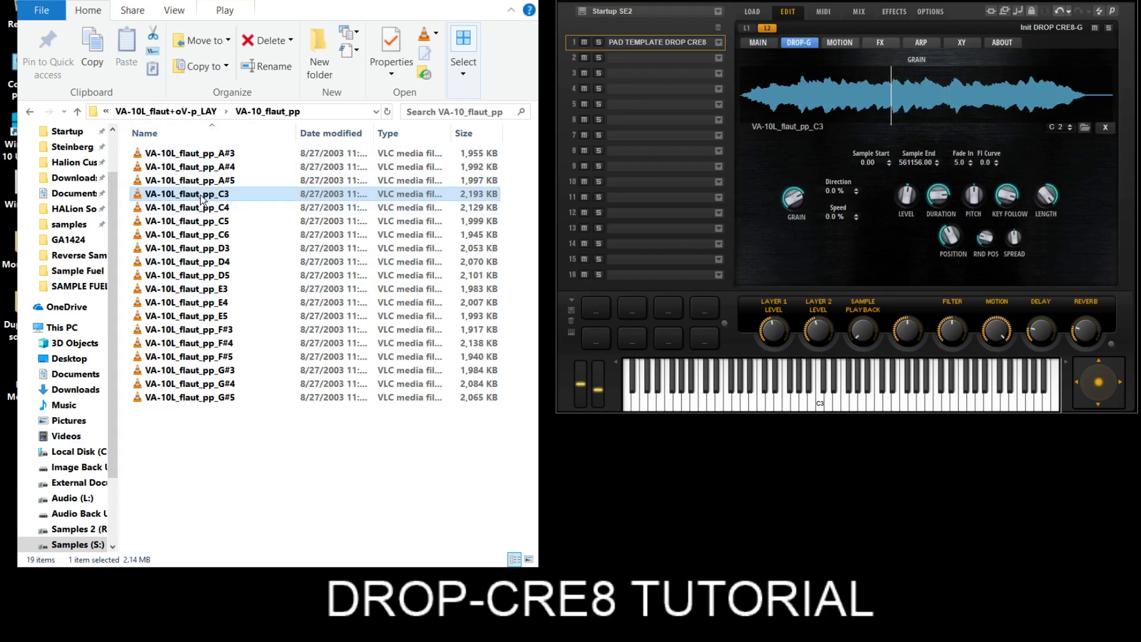
click(207, 317)
drag(208, 321, 901, 149)
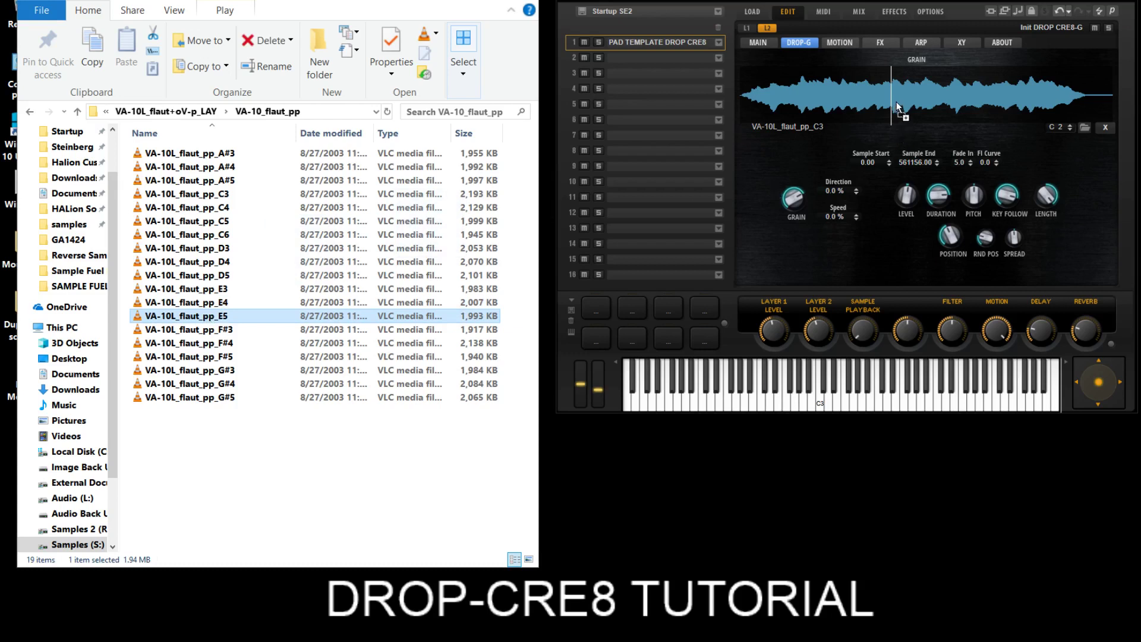
drag(896, 102, 896, 101)
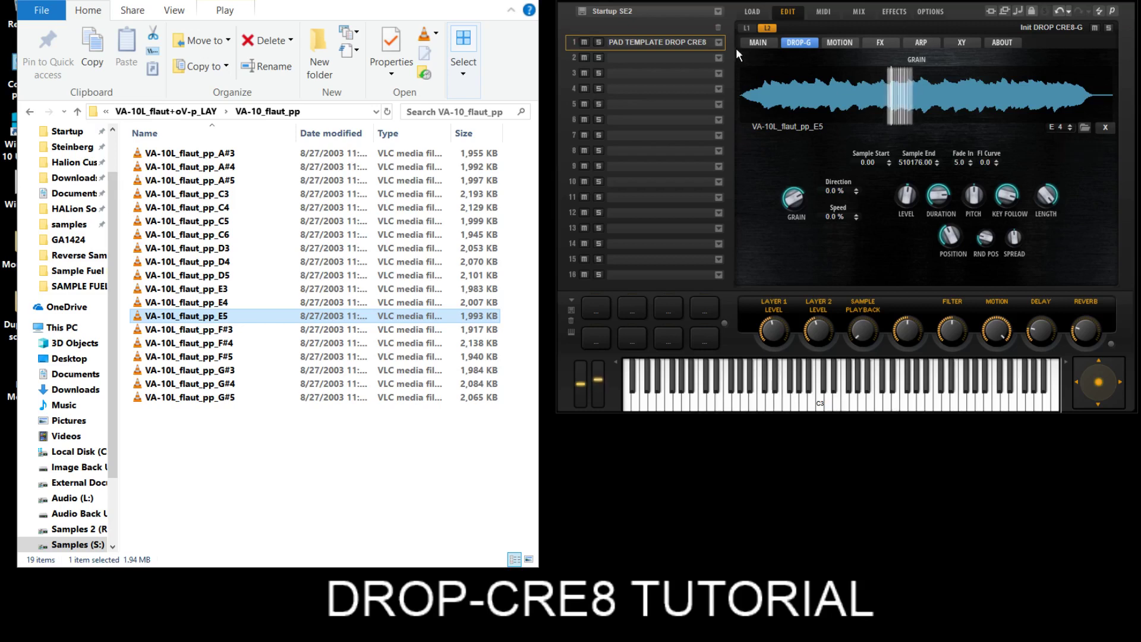
Enable both the volume LFO and the pan LFO for Layer 2
click(756, 43)
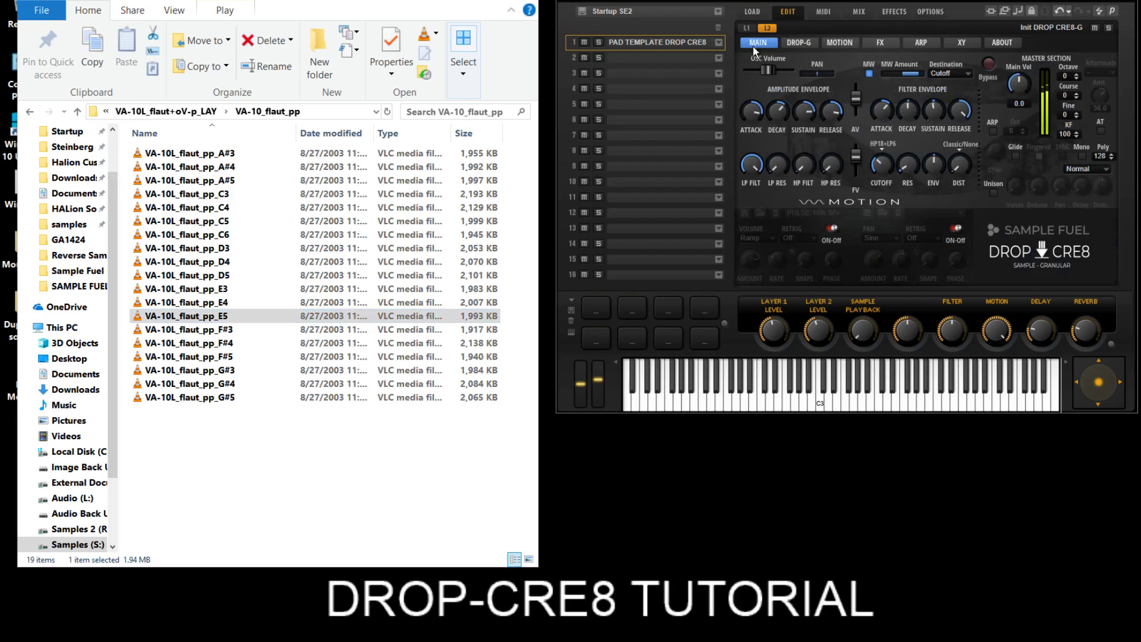
click(832, 227)
click(955, 228)
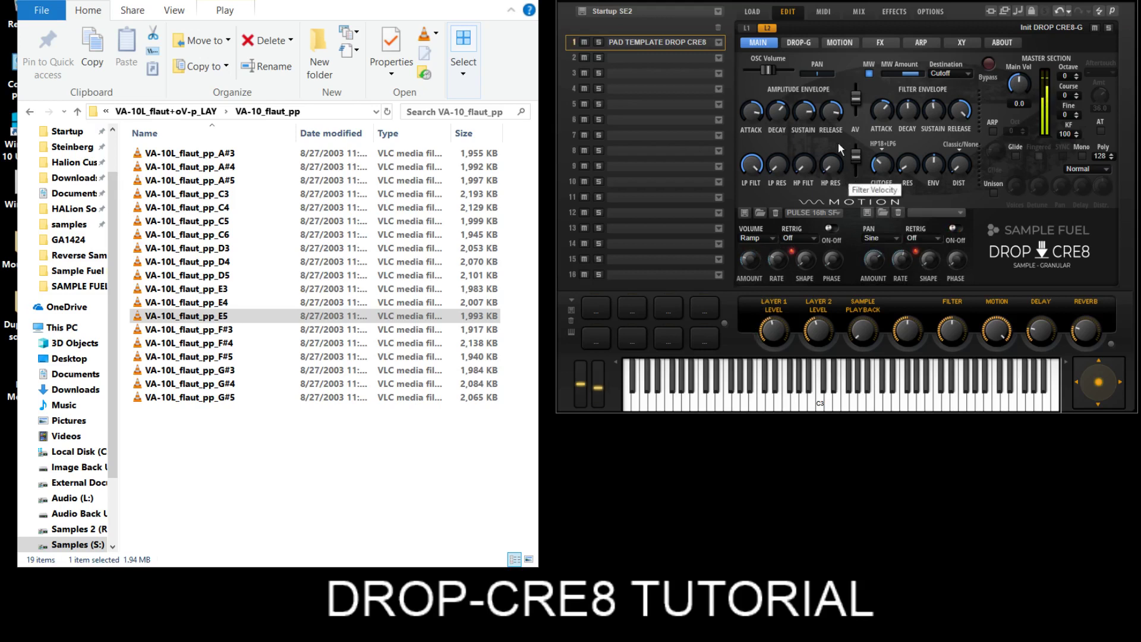
Try switching Layer 2's mod wheel control off and on, and view its destination options without changing the selection
click(869, 73)
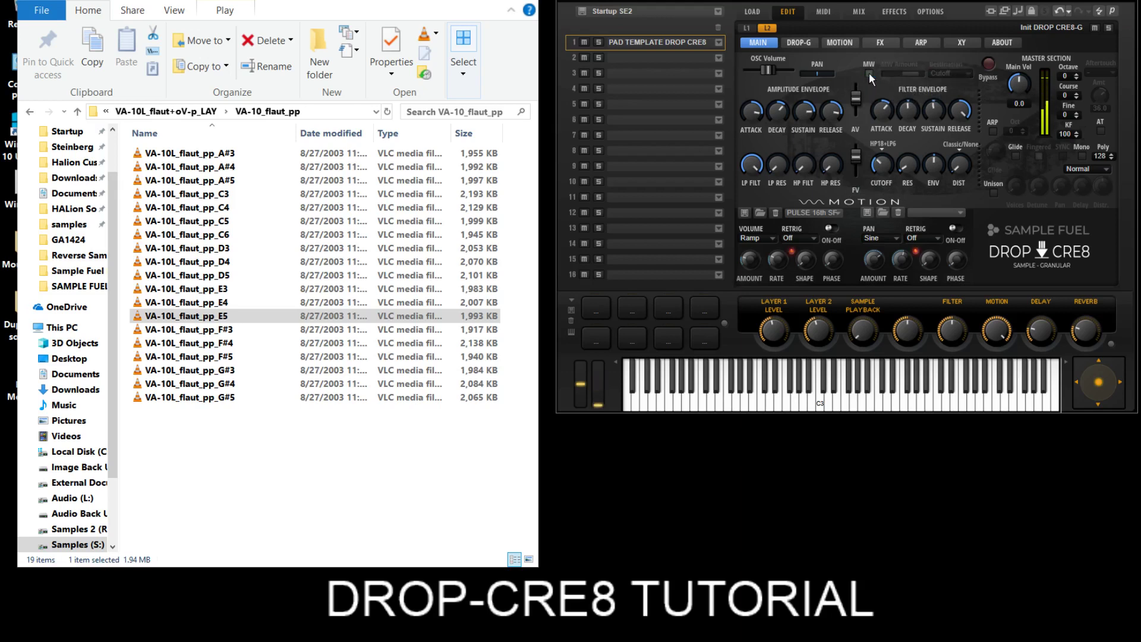
click(868, 72)
click(952, 72)
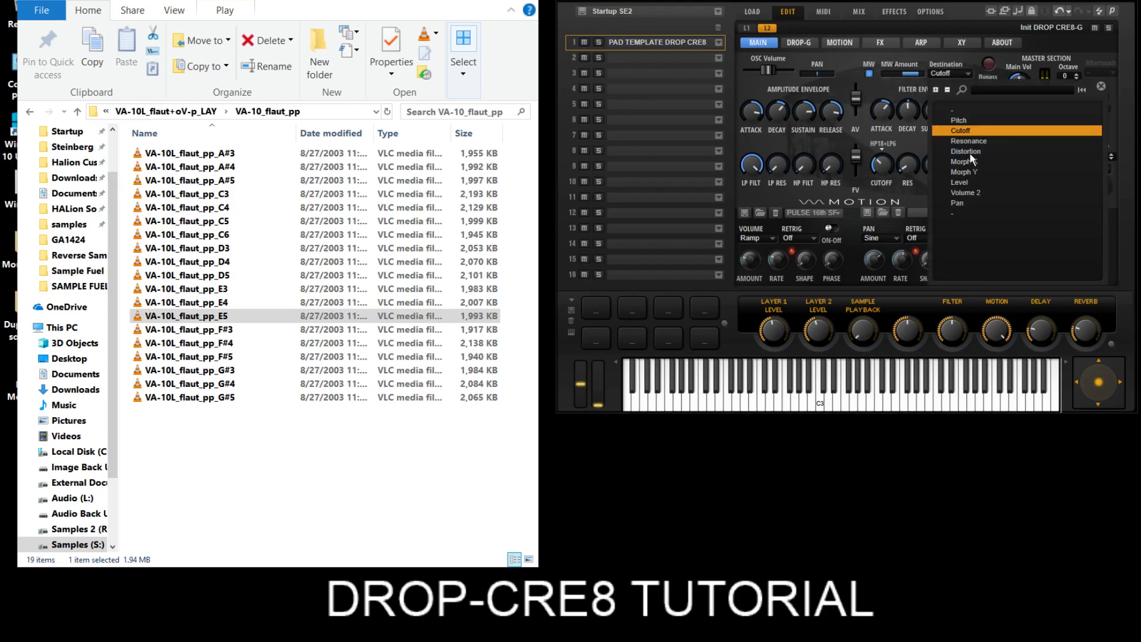
click(909, 76)
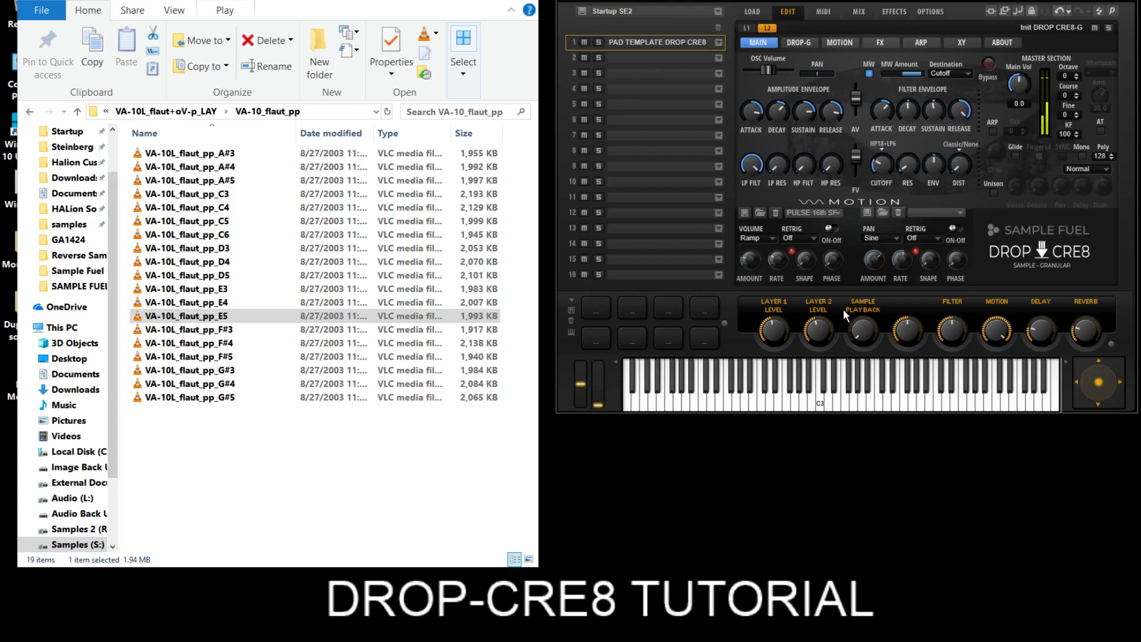
Switch off Layer 2's volume LFO and pan LFO
click(831, 226)
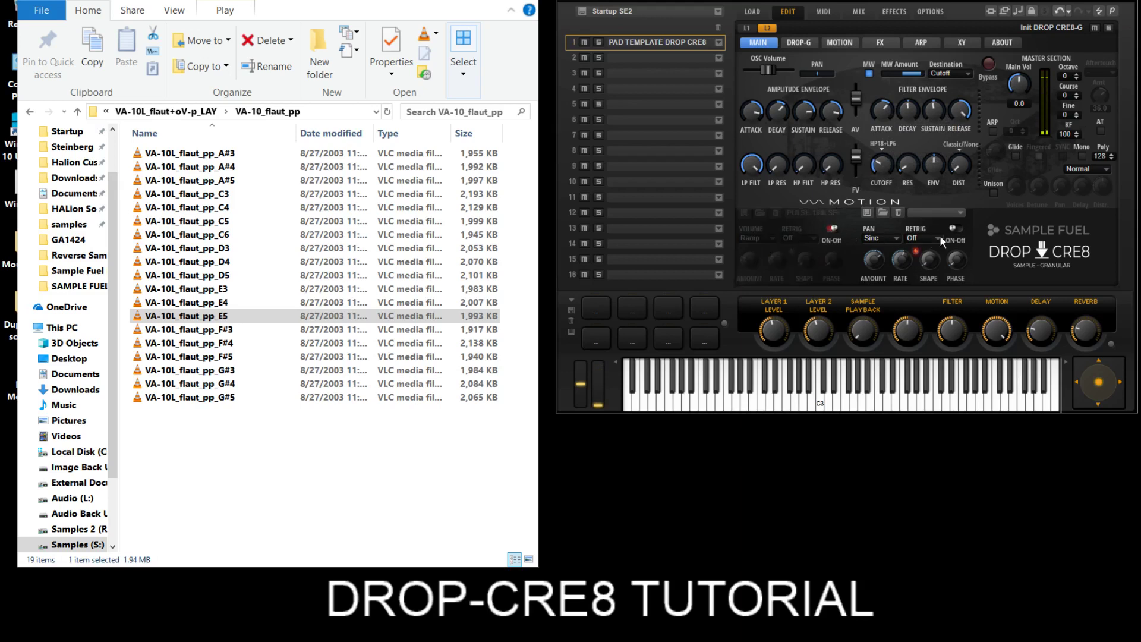
click(954, 228)
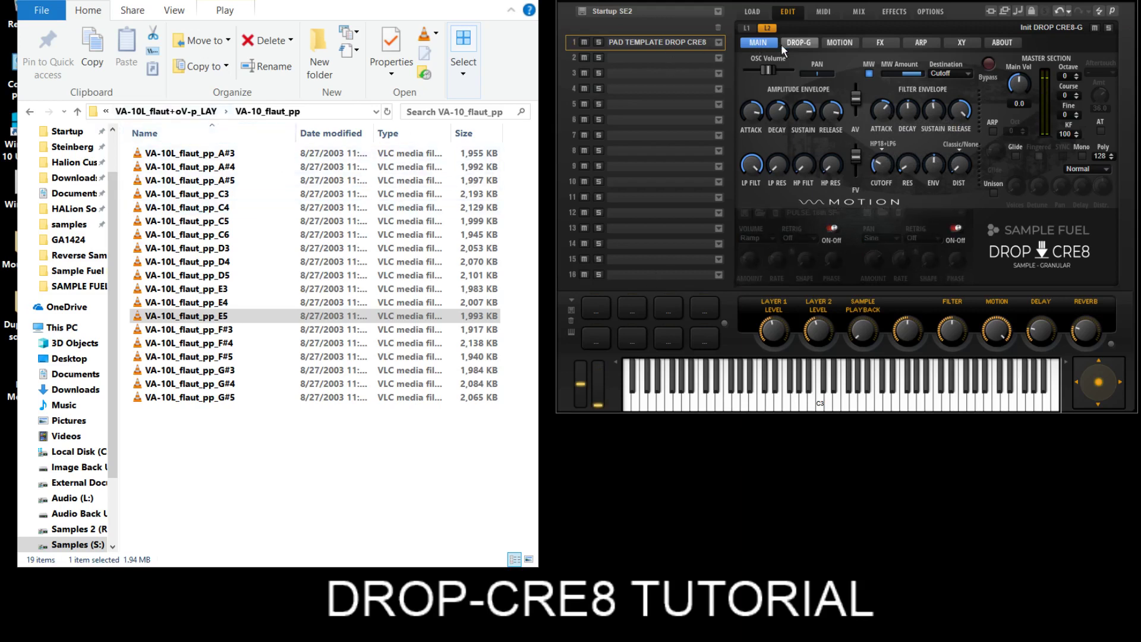
Replace Layer 2's grain sample with VA-10L_trem_sus_mf_C#3 from the VA-10_trem_sus_mf folder inside VA-10L_trem_sus_mf-f_2Lay
click(805, 41)
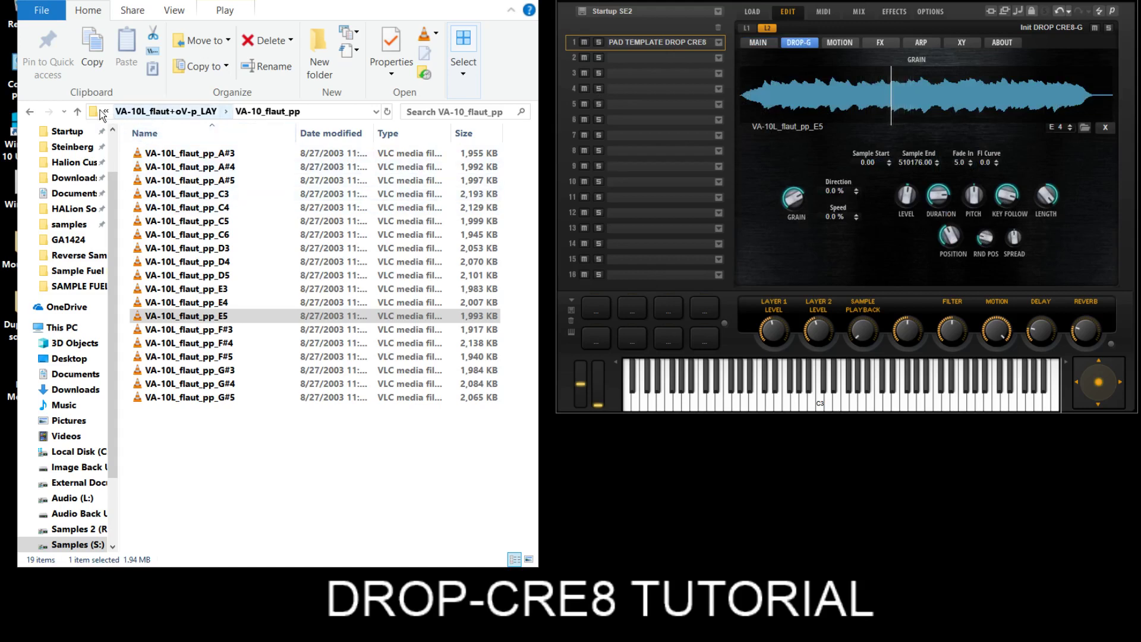
click(28, 111)
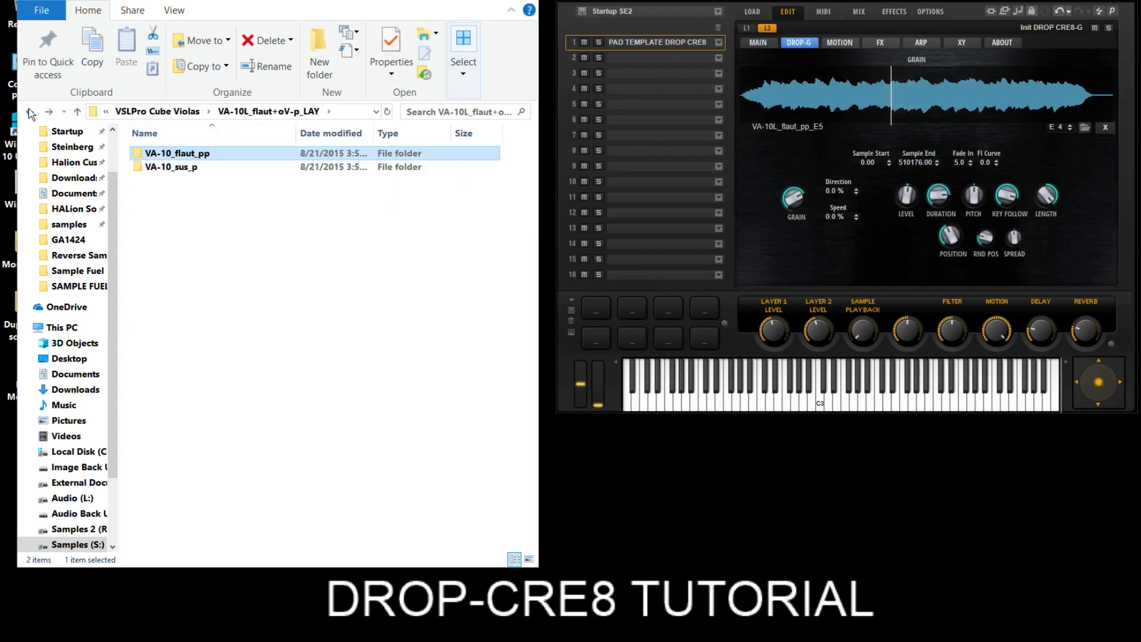
click(28, 111)
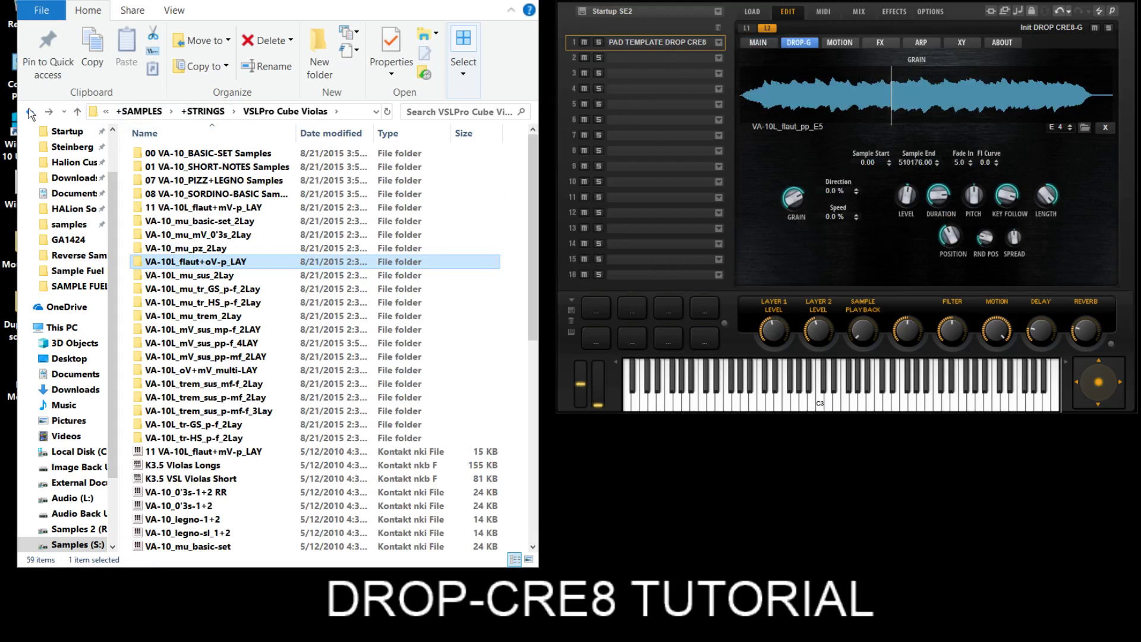
click(253, 386)
double_click(255, 386)
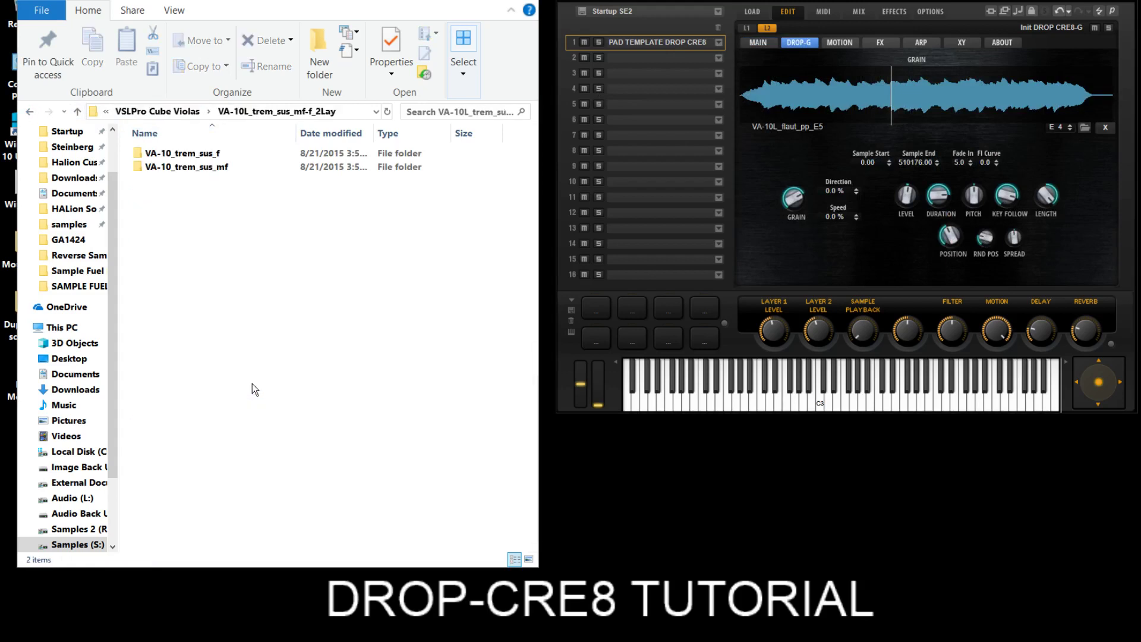
double_click(212, 166)
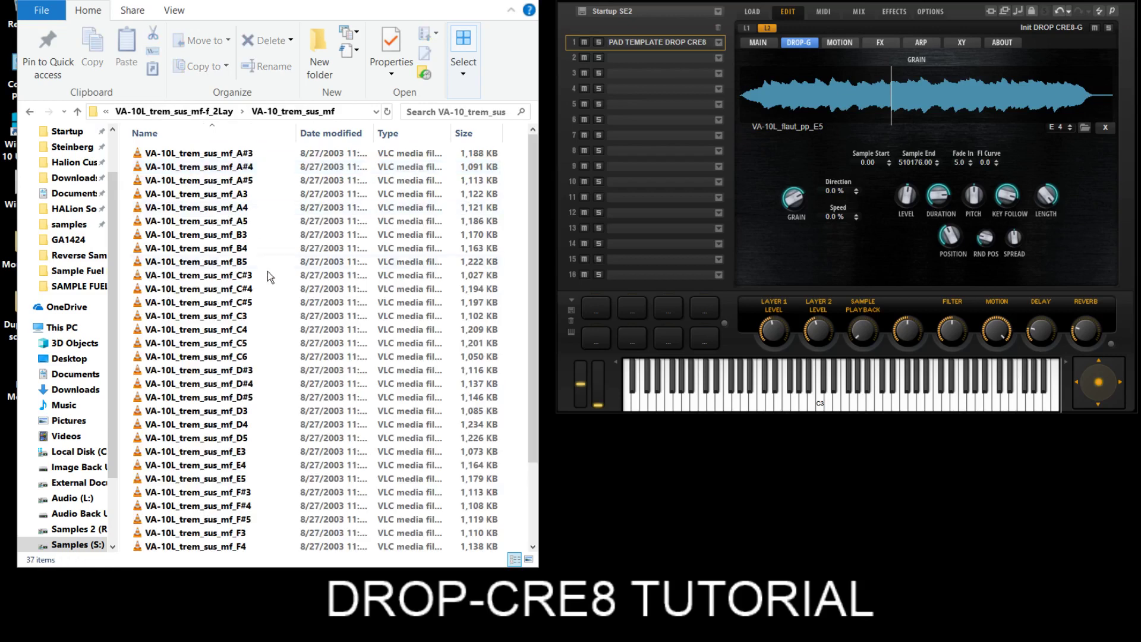
drag(252, 276, 933, 93)
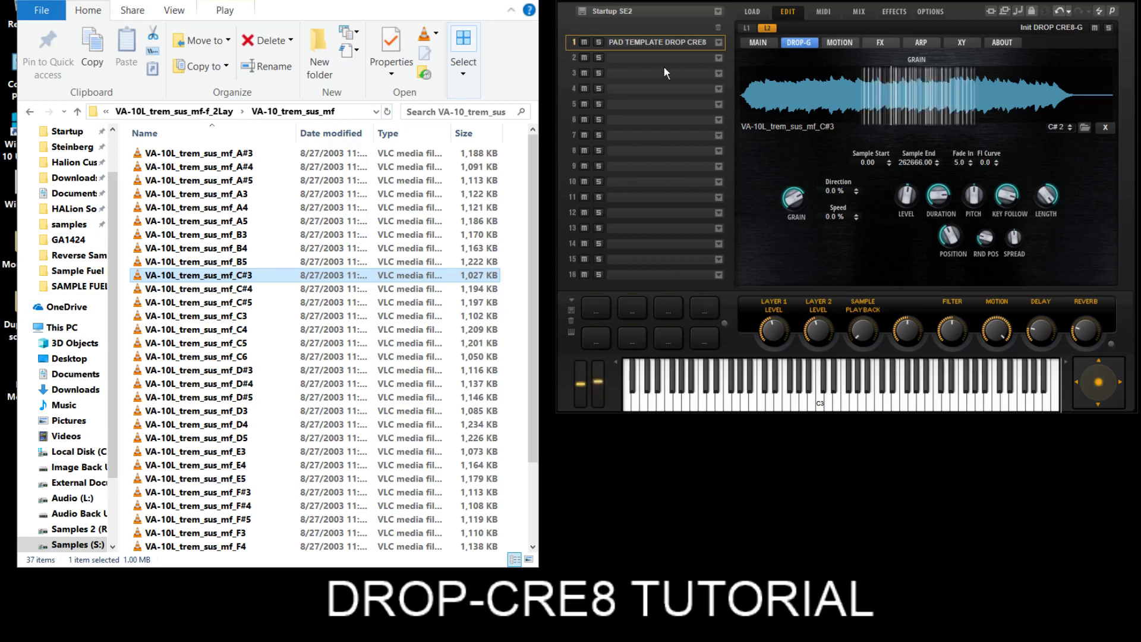
Replace Layer 2's grain sample with KB-6L_flaut_pp_A1 from the KB-6_flaut-pp folder of the VSLPro Cube Basses library
click(30, 112)
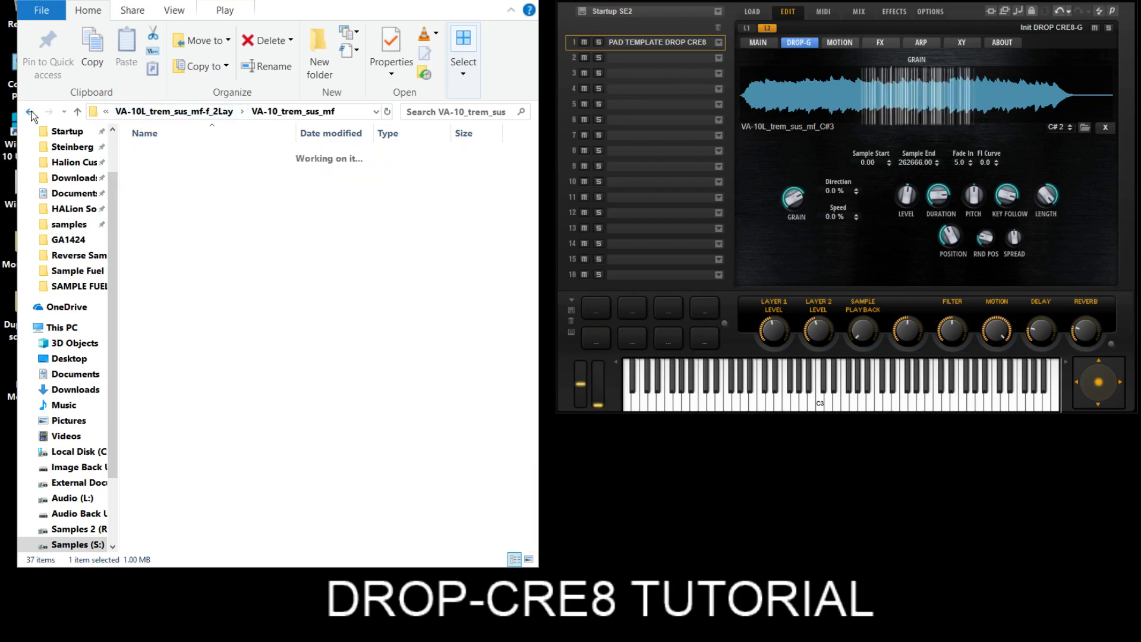
click(30, 112)
click(30, 112)
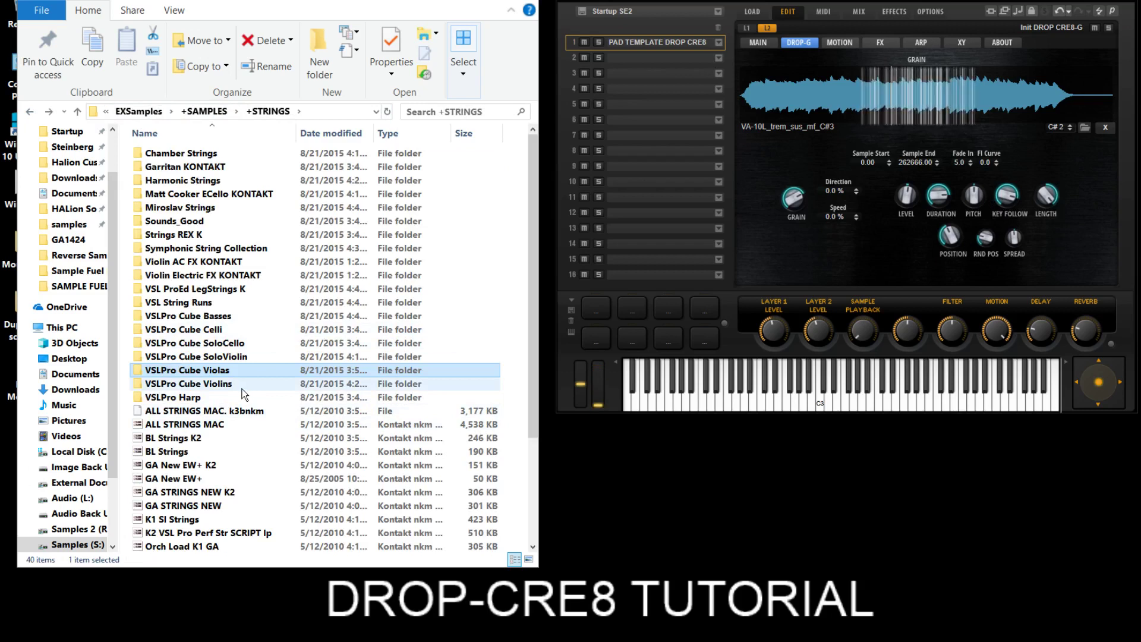
double_click(220, 316)
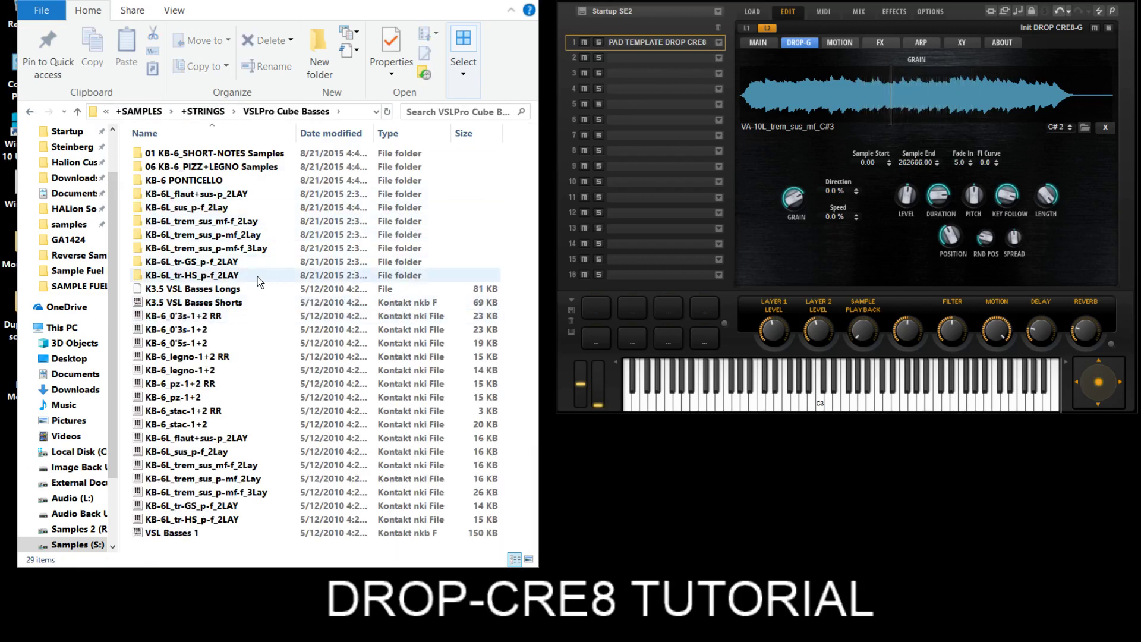
double_click(215, 196)
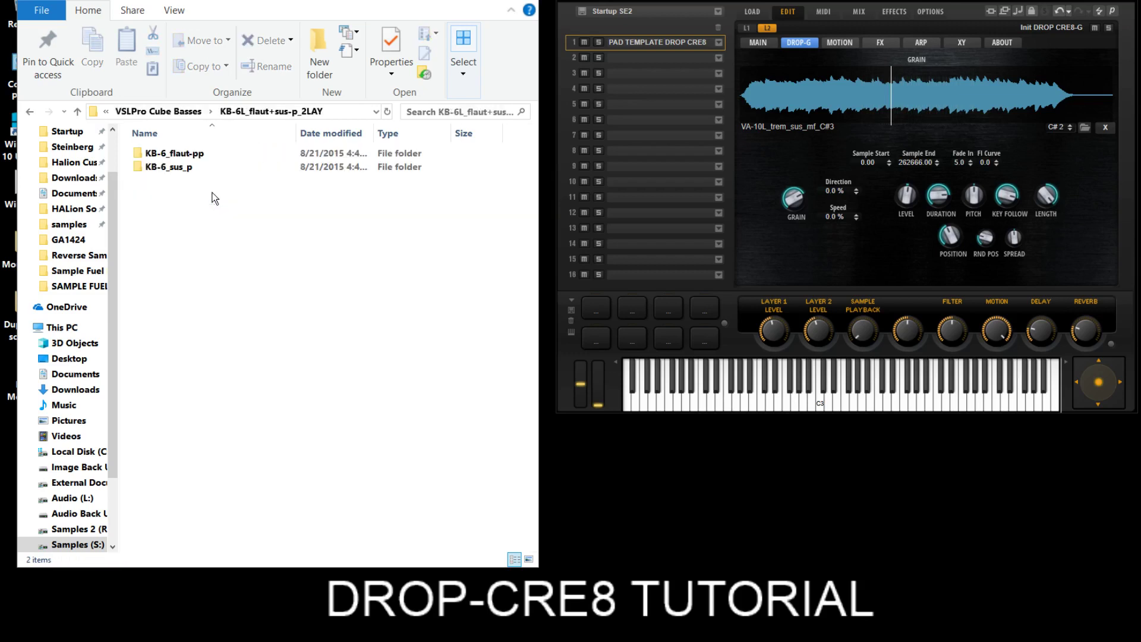
click(193, 136)
double_click(193, 154)
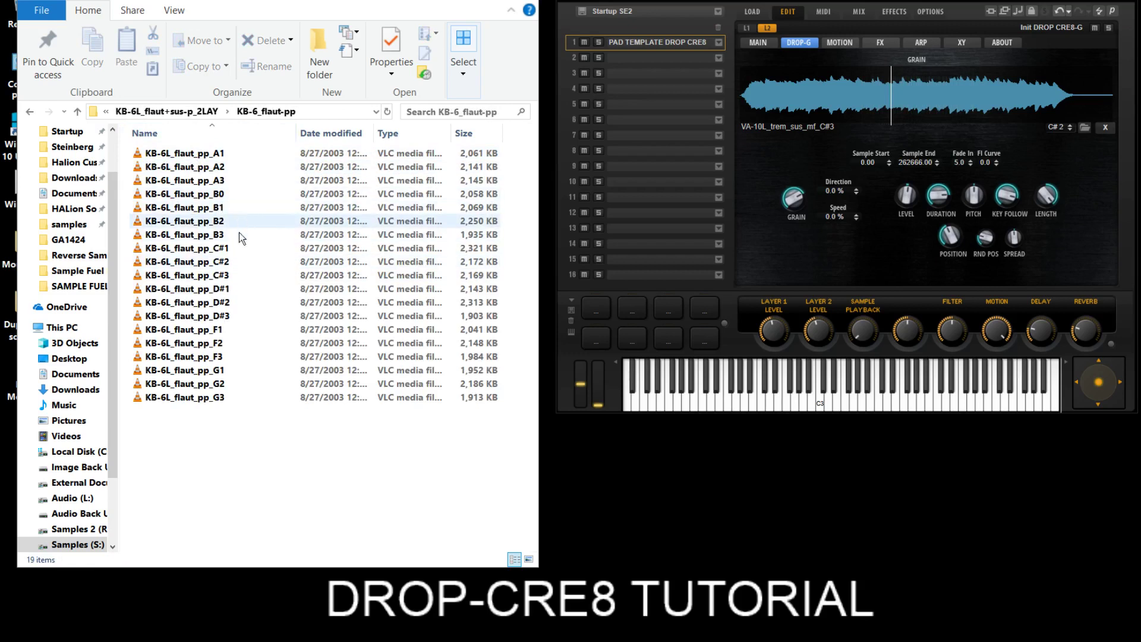
drag(203, 158, 864, 145)
drag(920, 111, 921, 103)
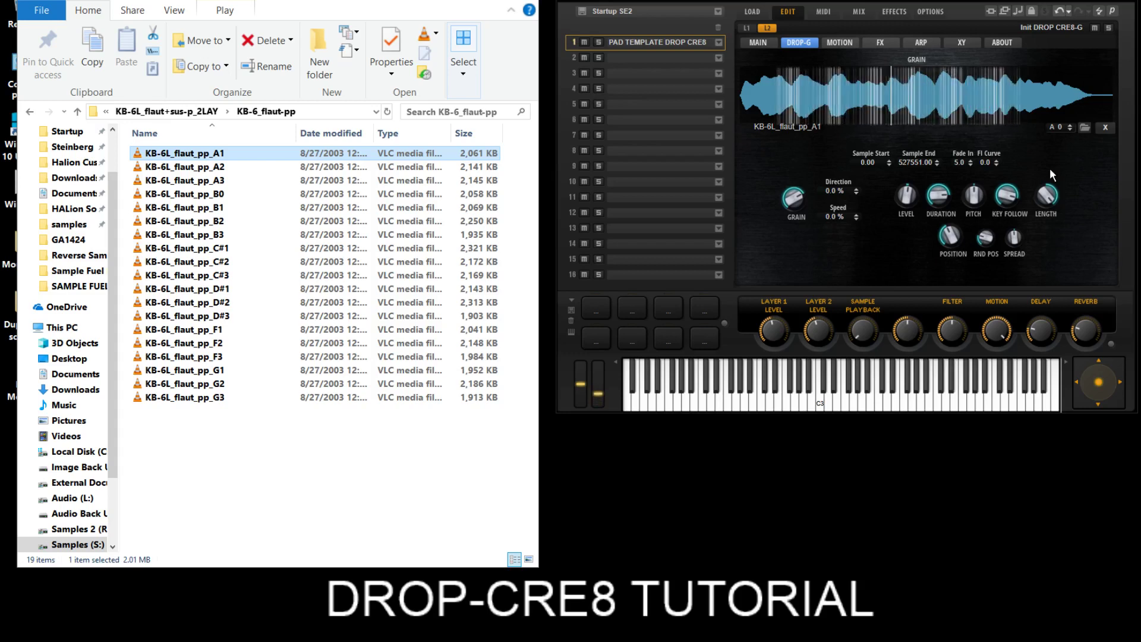
Turn Layer 2's volume and pan LFOs back on
click(766, 44)
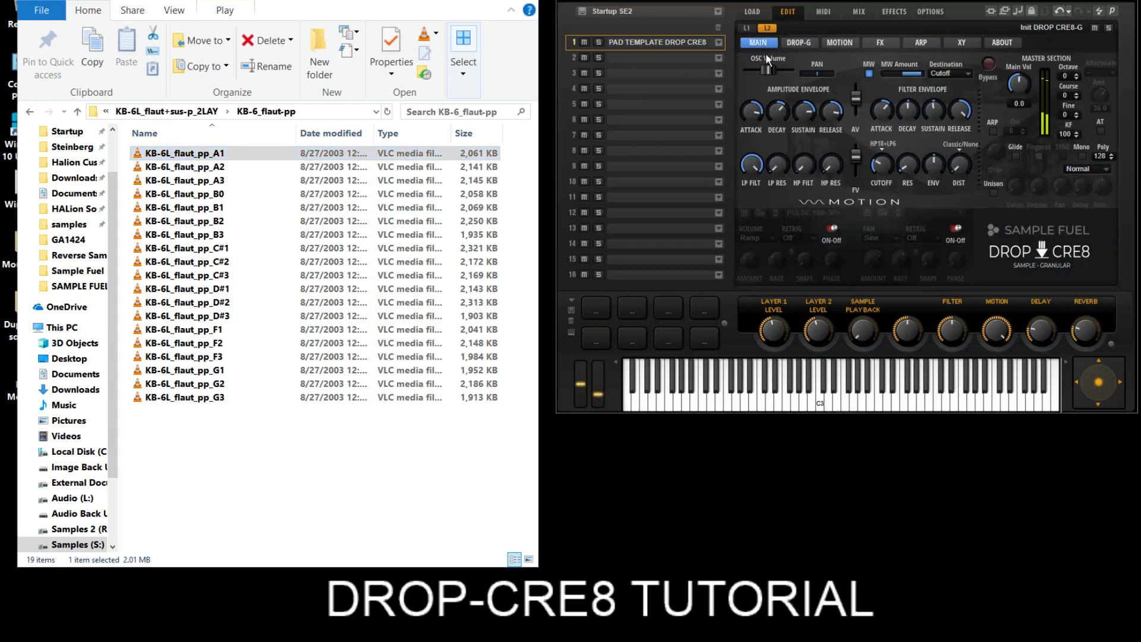
click(831, 227)
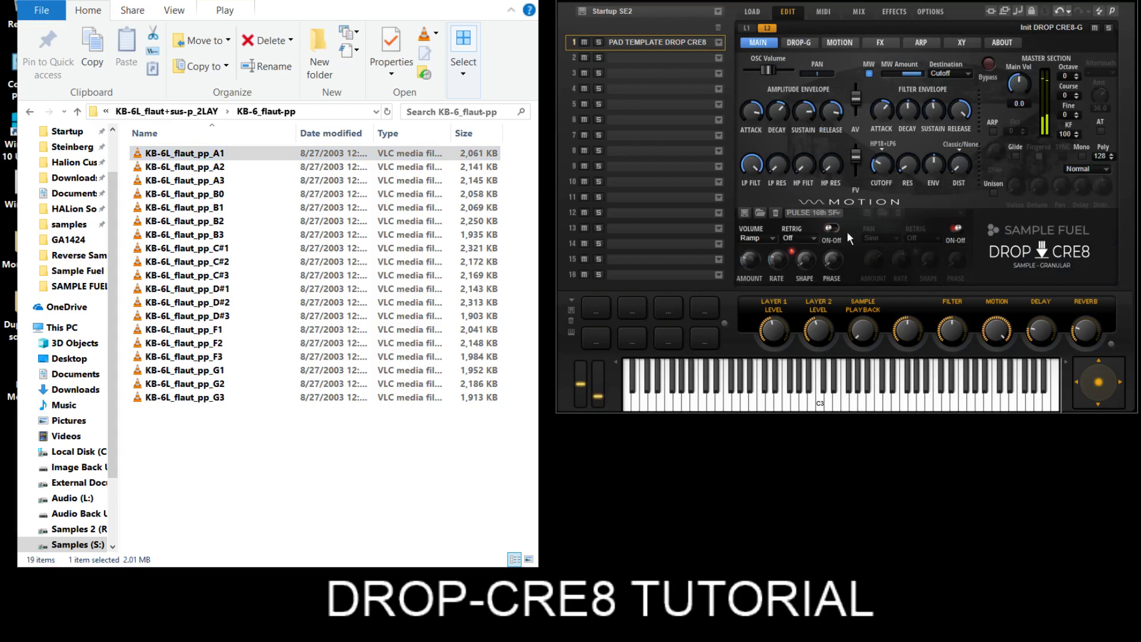
click(955, 227)
Set Layer 2's volume LFO to the Pulse waveform with an amount of about 45 and a rate of 1/8
mouse_move(779, 273)
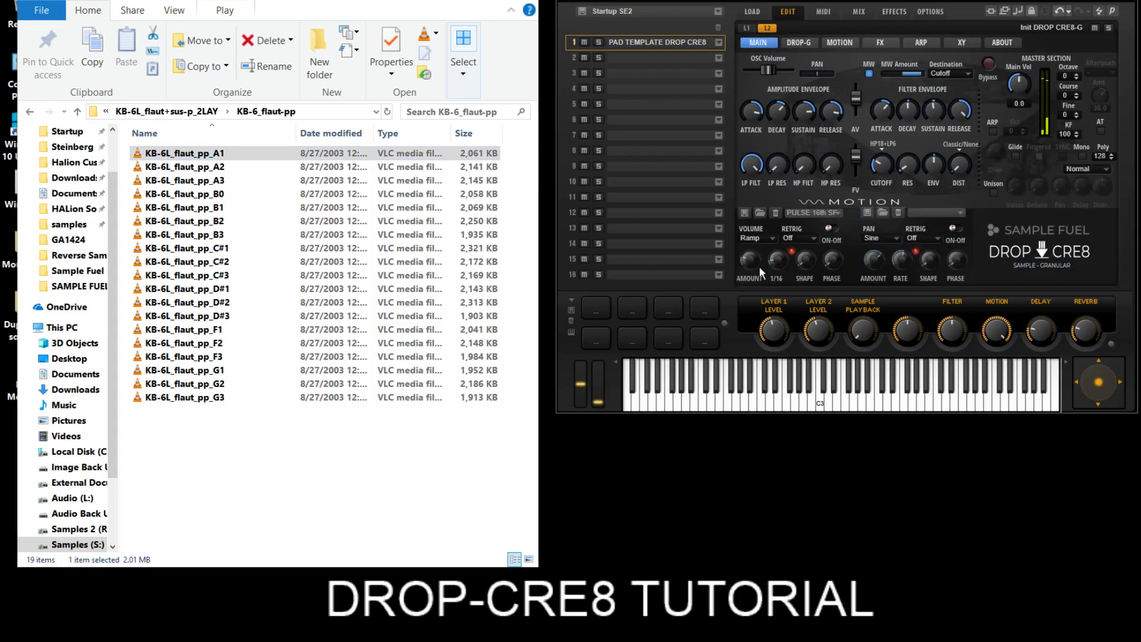
click(752, 238)
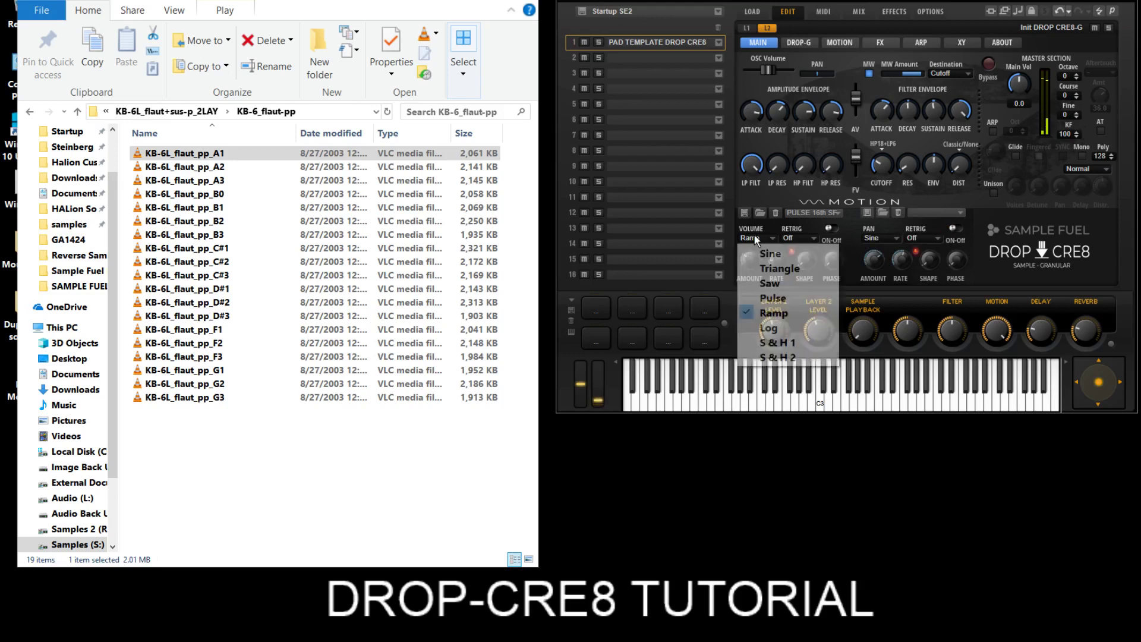
click(779, 302)
mouse_move(813, 261)
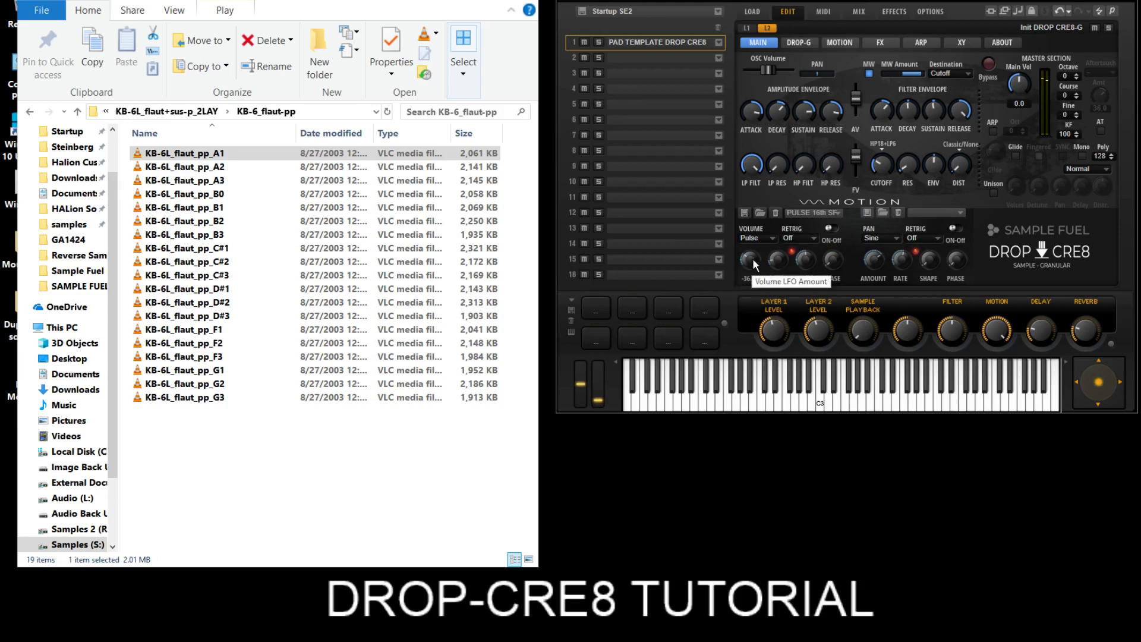
drag(752, 258, 765, 228)
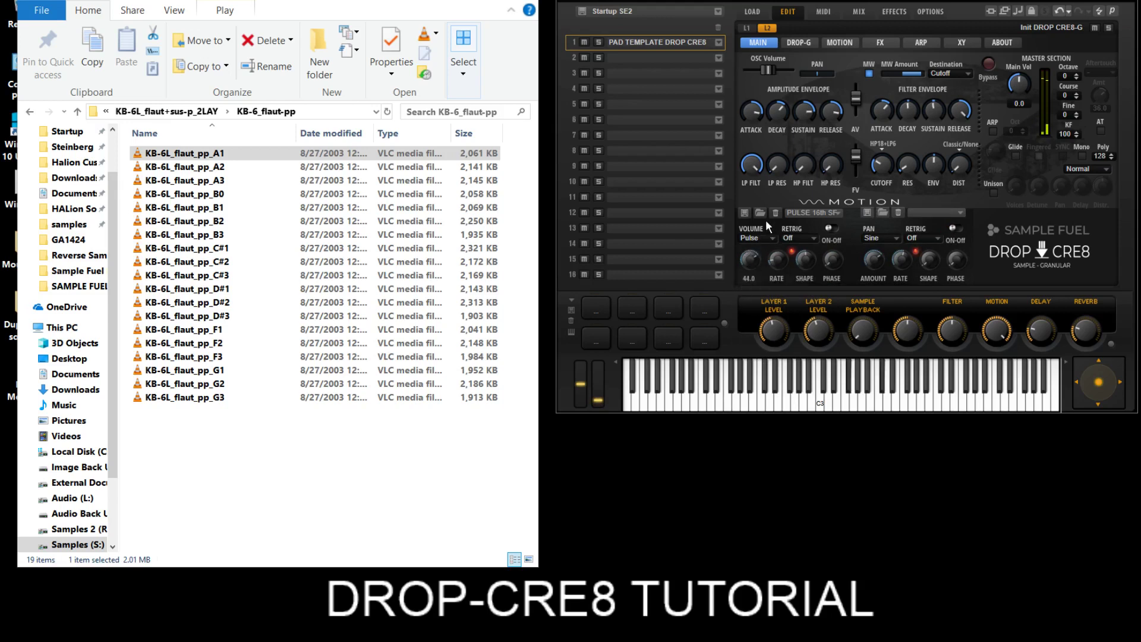
mouse_move(778, 256)
drag(777, 254, 779, 241)
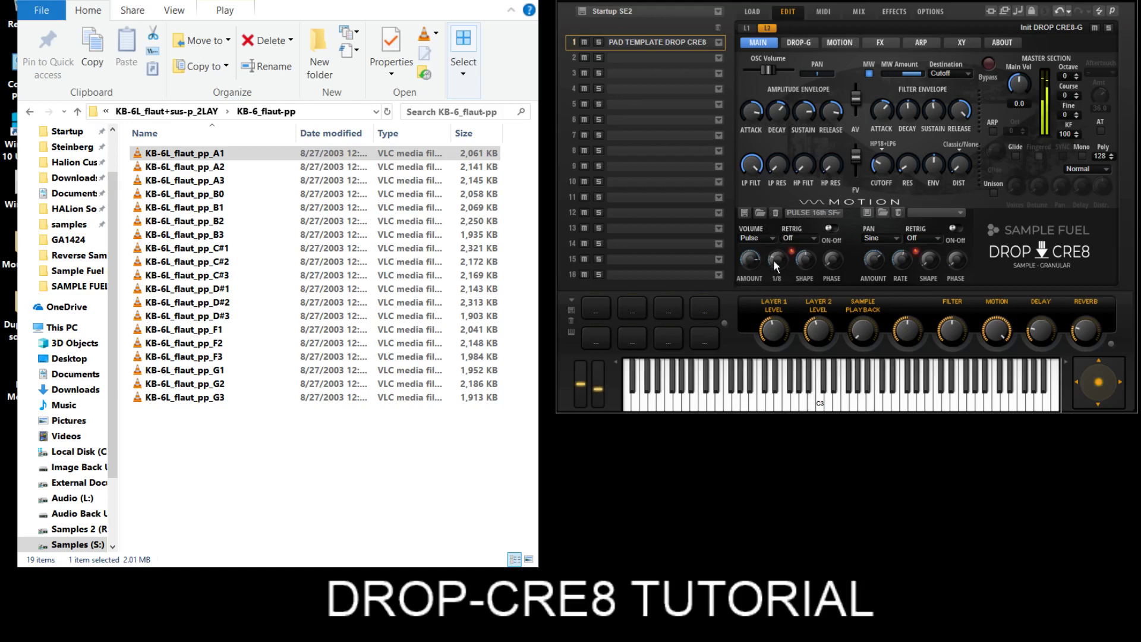
mouse_move(748, 261)
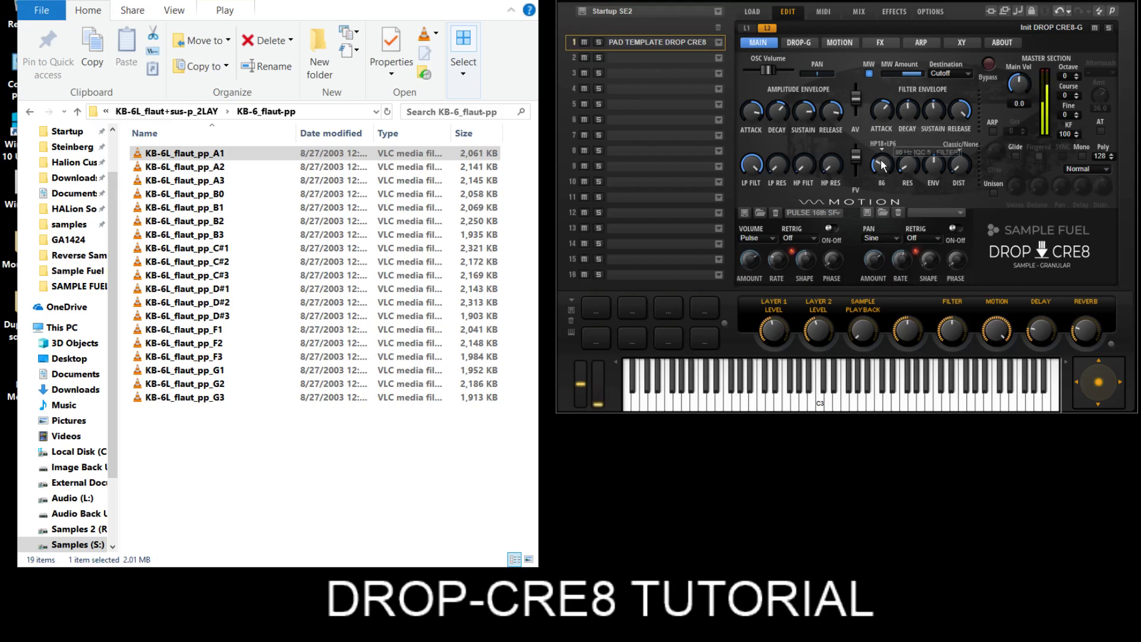
Enable Layer 2's step modulator and raise its amount to 62
click(838, 44)
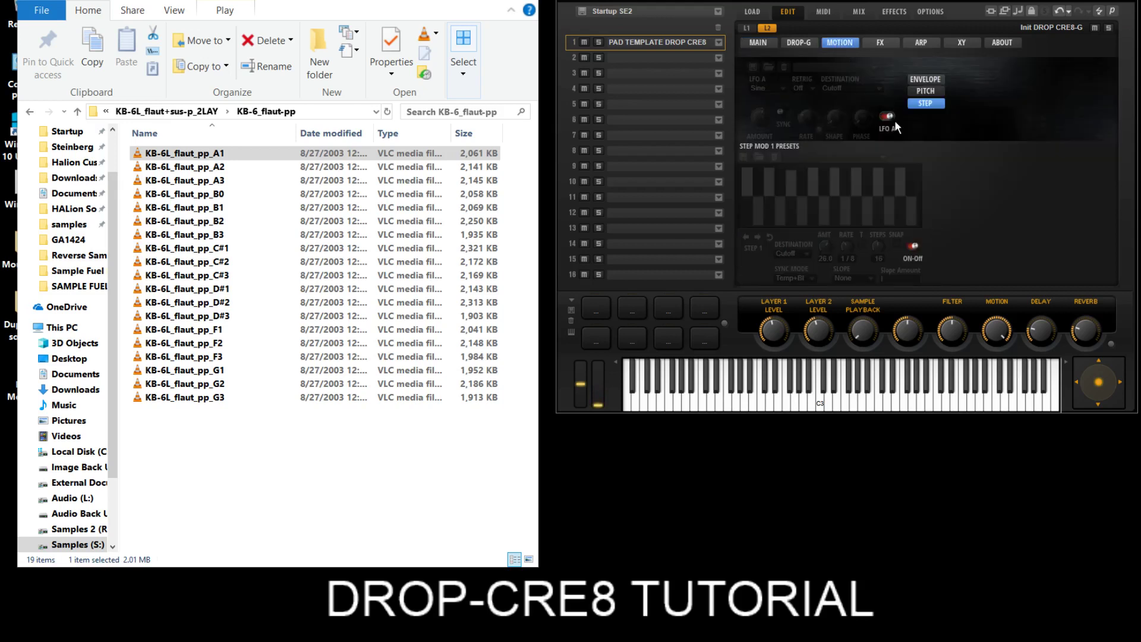
click(912, 246)
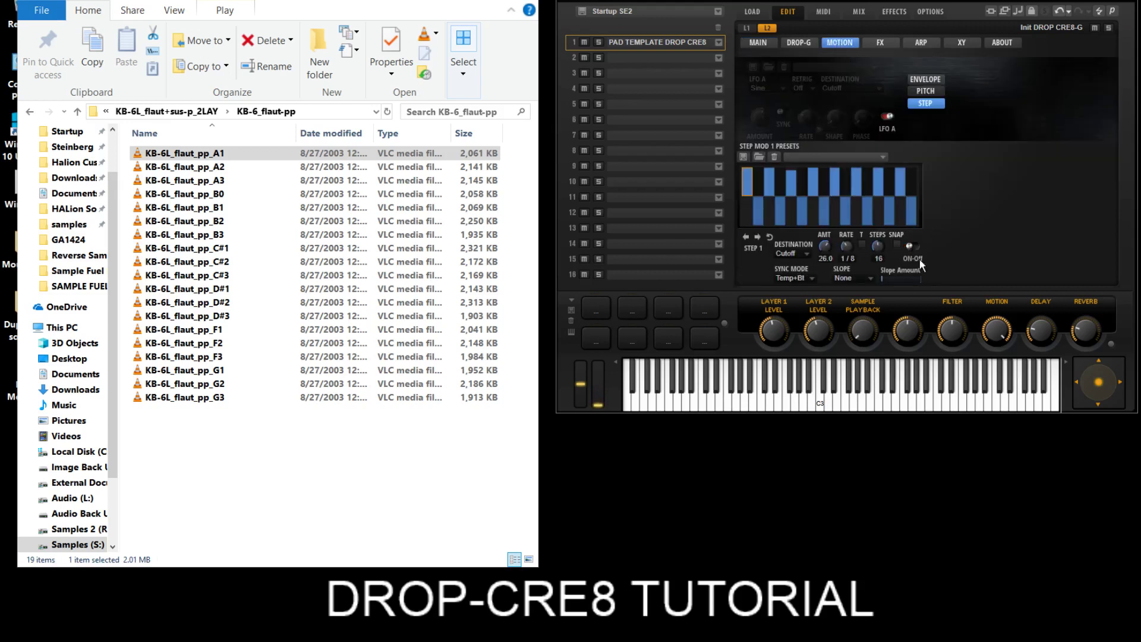
drag(832, 259, 827, 225)
Change Layer 2's volume LFO waveform to Sine
click(757, 43)
click(751, 240)
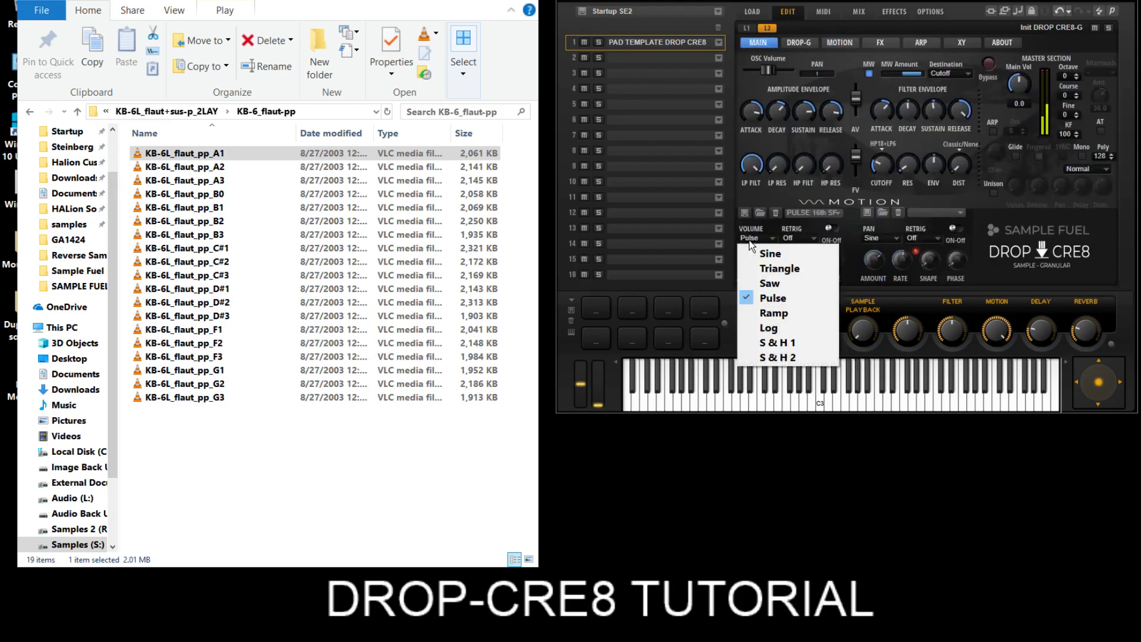
click(763, 252)
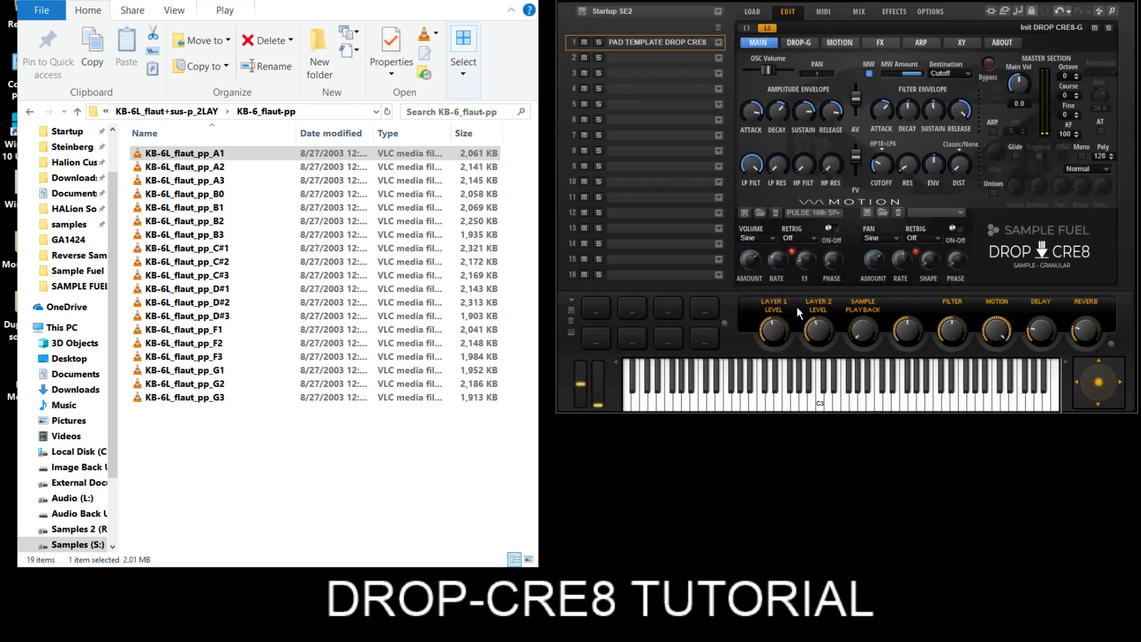
mouse_move(747, 261)
Set the destination of Layer 2's step modulator to Distortion, and switch the modulator off
click(846, 39)
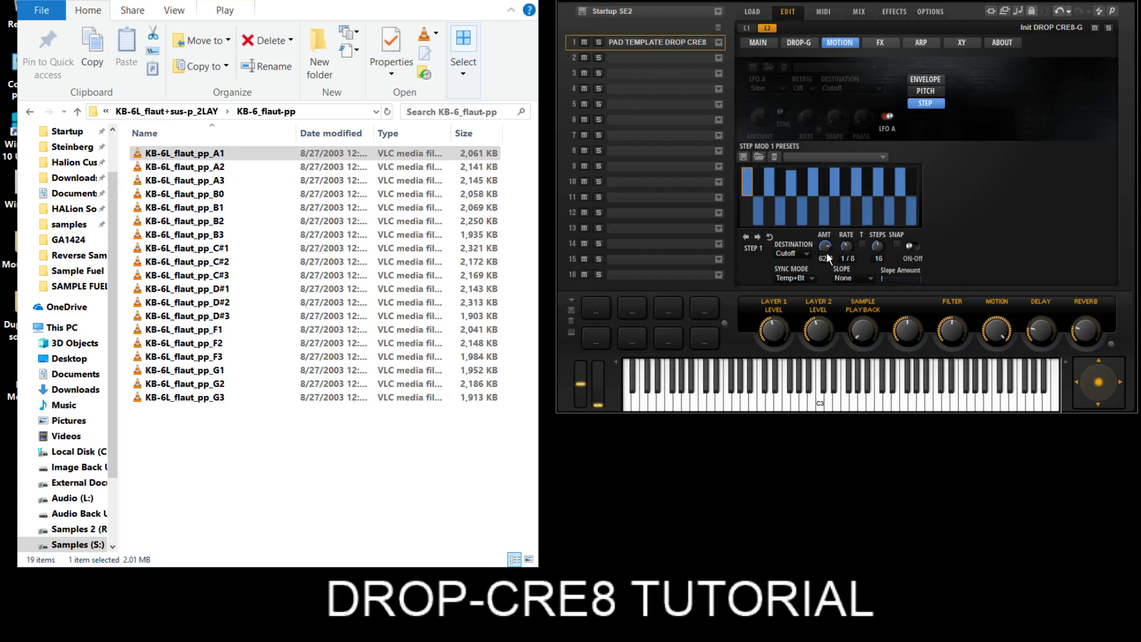
click(795, 258)
click(815, 328)
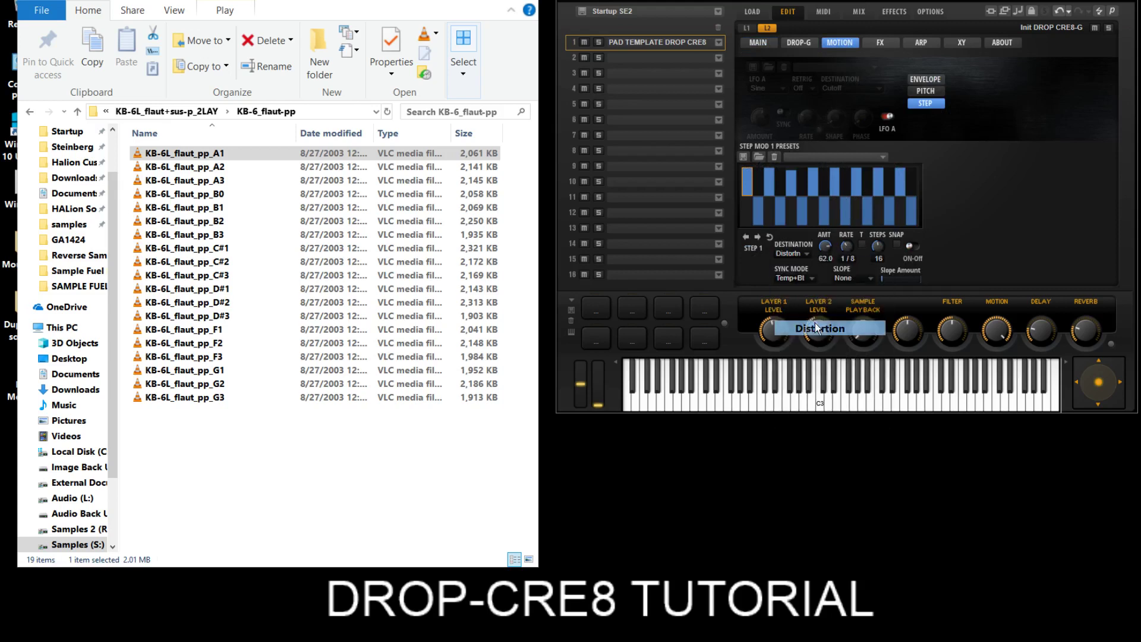
click(912, 247)
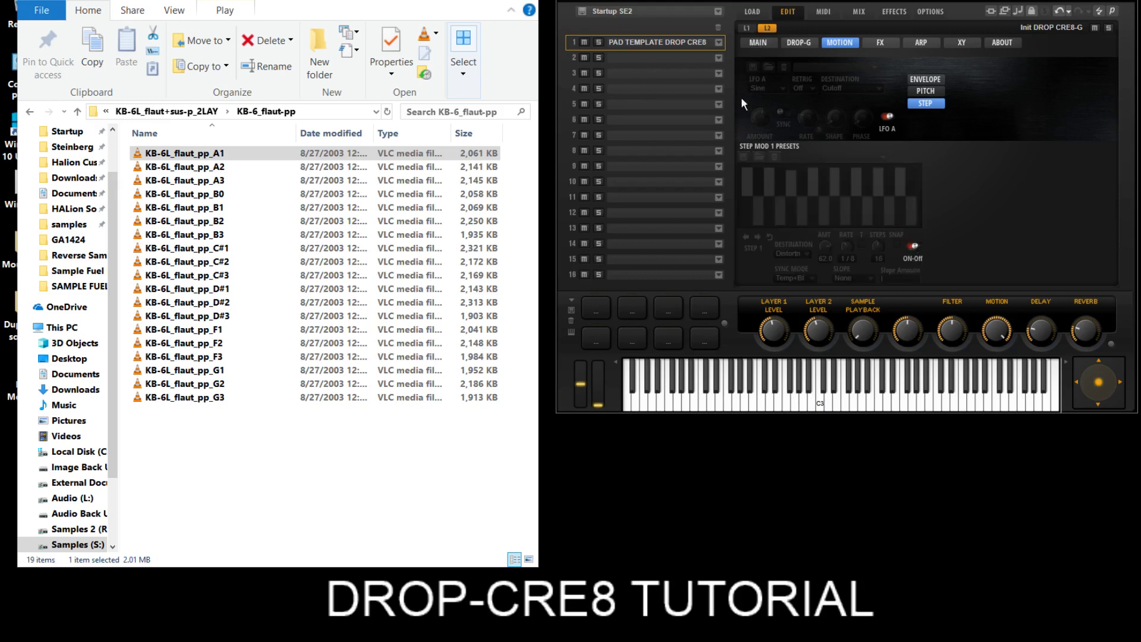
Choose a different distortion type for Layer 2's filter and raise its distortion amount
click(750, 43)
click(958, 144)
click(957, 175)
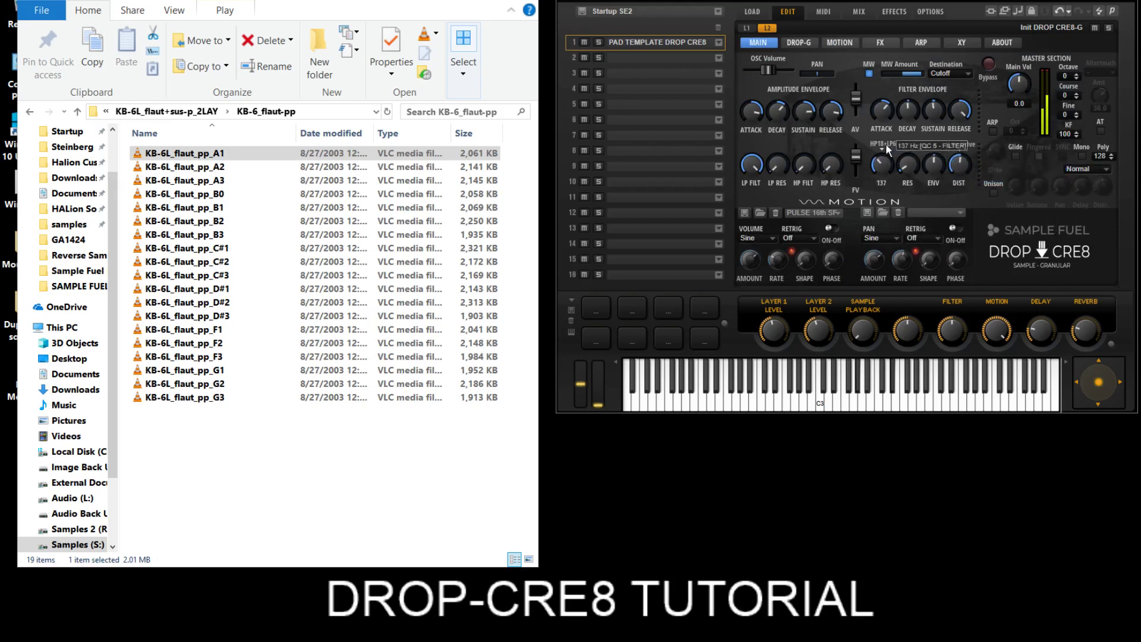
Change Layer 2's filter distortion type to Rate Red and adjust its distortion amount
click(959, 144)
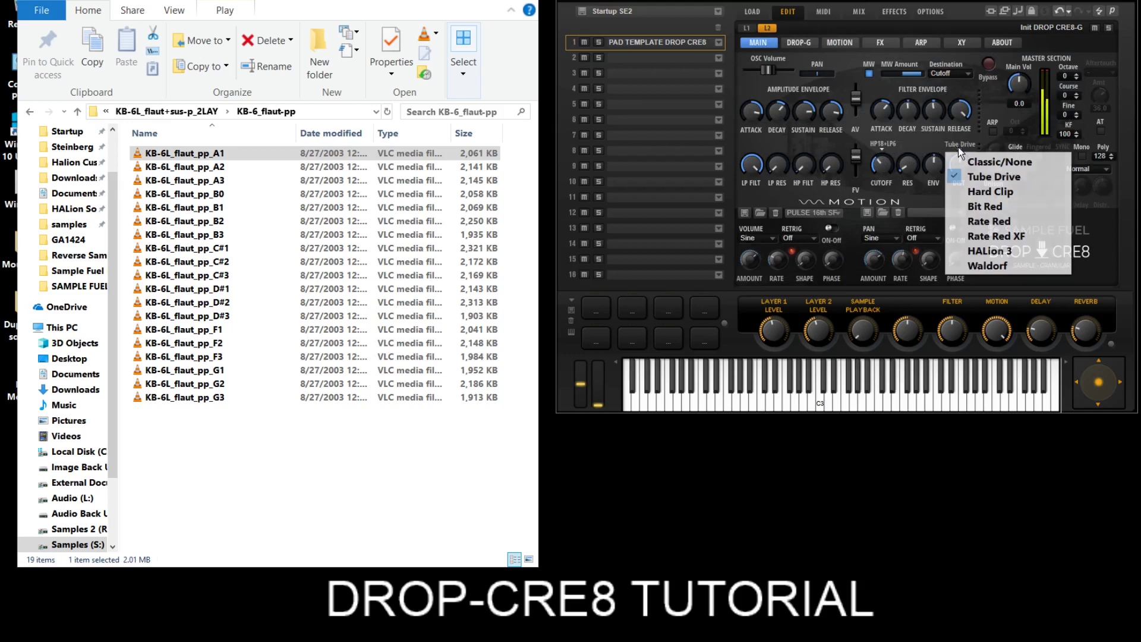
click(974, 221)
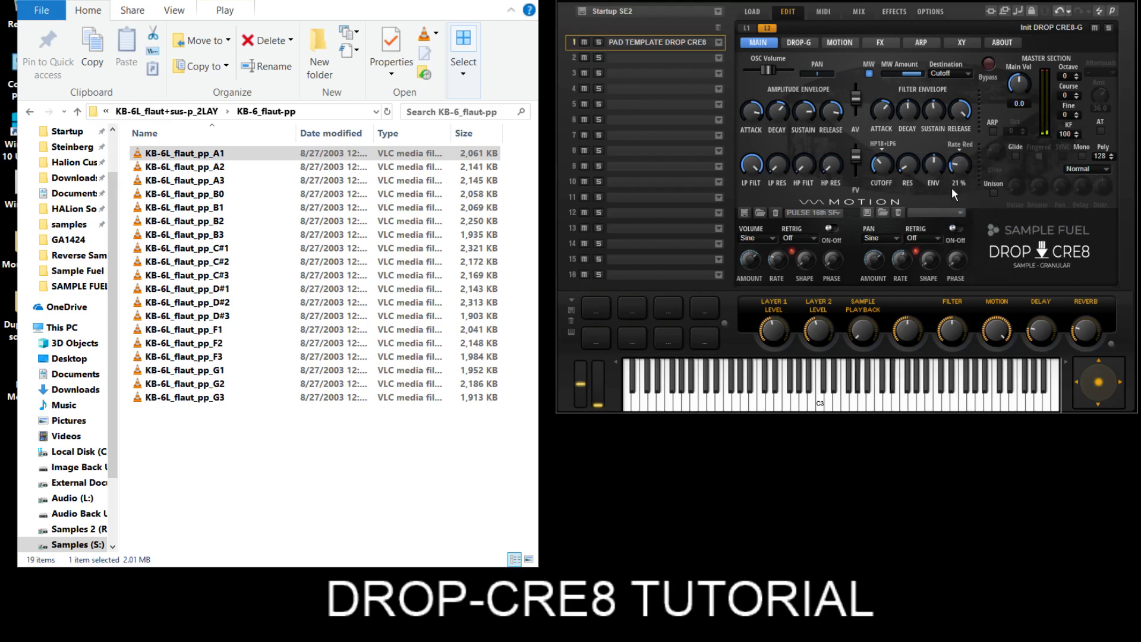
drag(949, 168, 947, 142)
Set Layer 2's step modulator amount to -32 and redraw the second half of its step pattern, leaving the modulator off
click(849, 44)
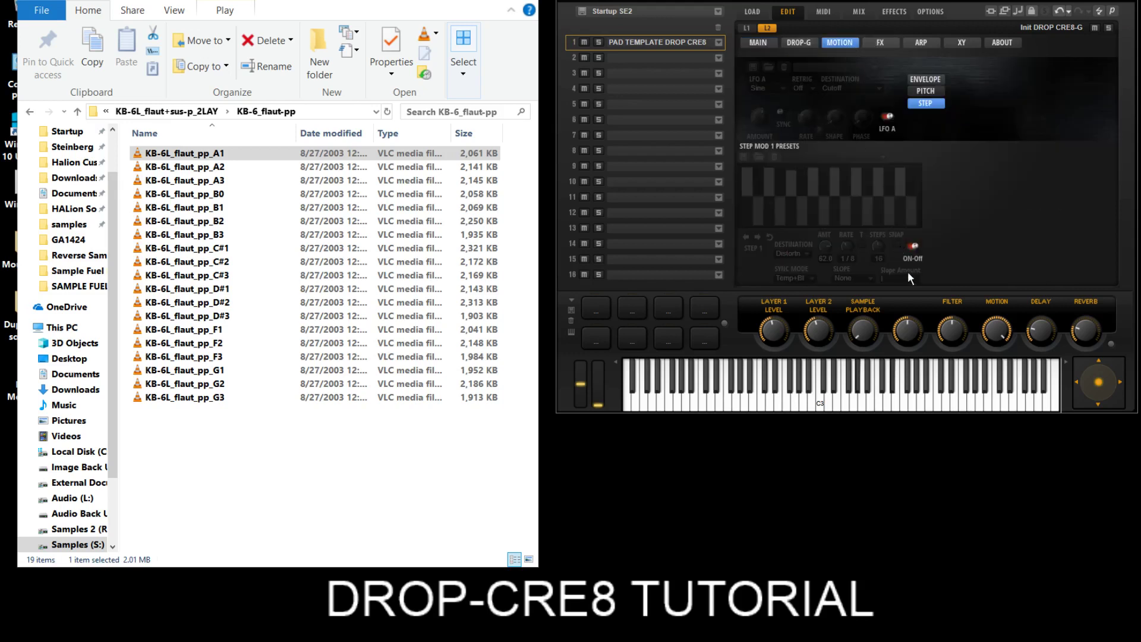
click(910, 248)
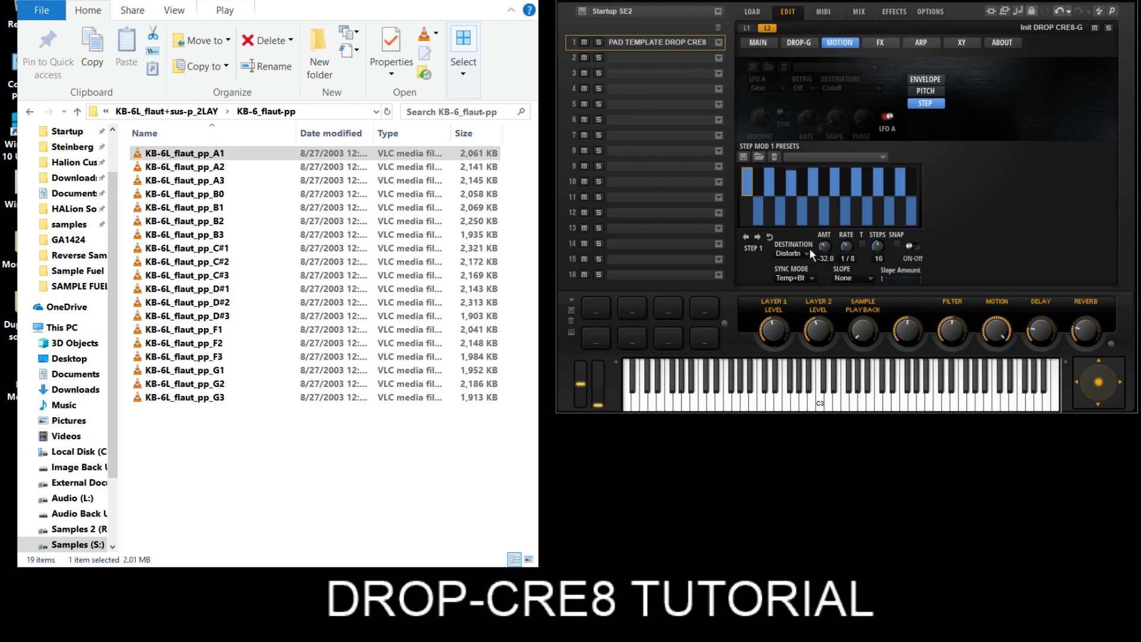
mouse_move(827, 211)
mouse_down()
mouse_move(868, 170)
mouse_move(915, 191)
mouse_up()
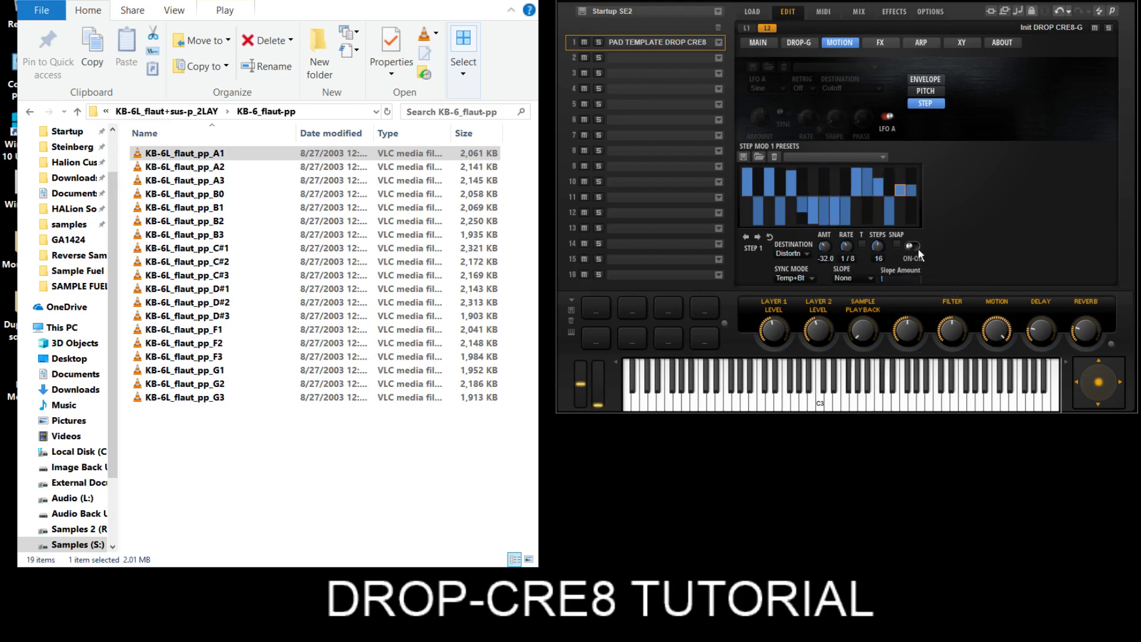
click(913, 246)
Switch on Layer 2's LFO A and set the filter's distortion type to Classic/None
click(889, 115)
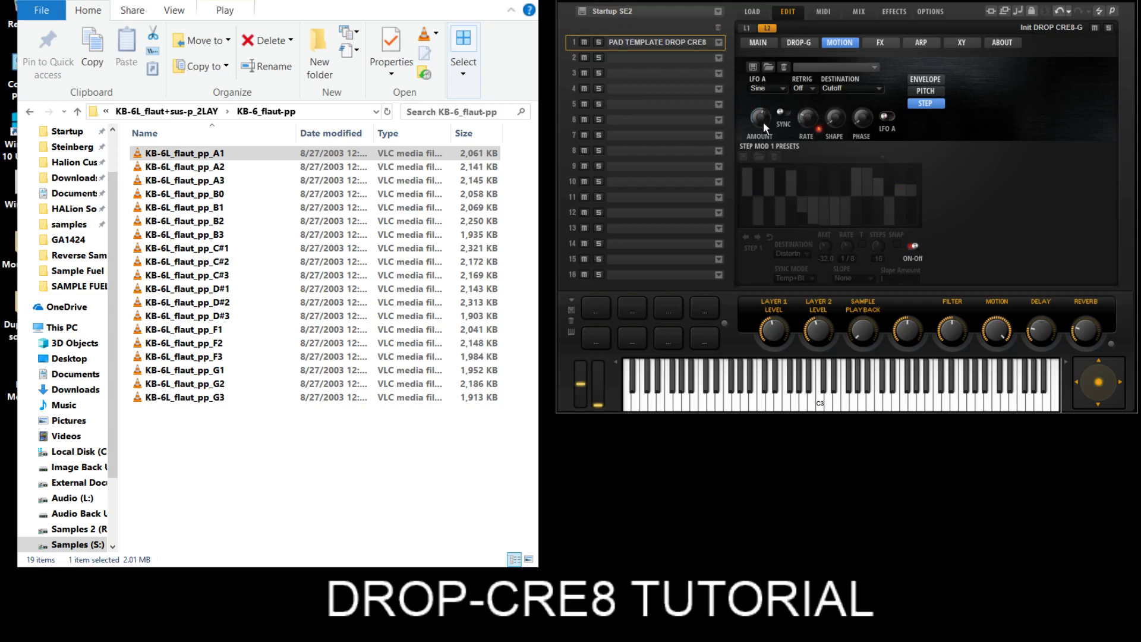
click(760, 44)
click(963, 146)
click(971, 159)
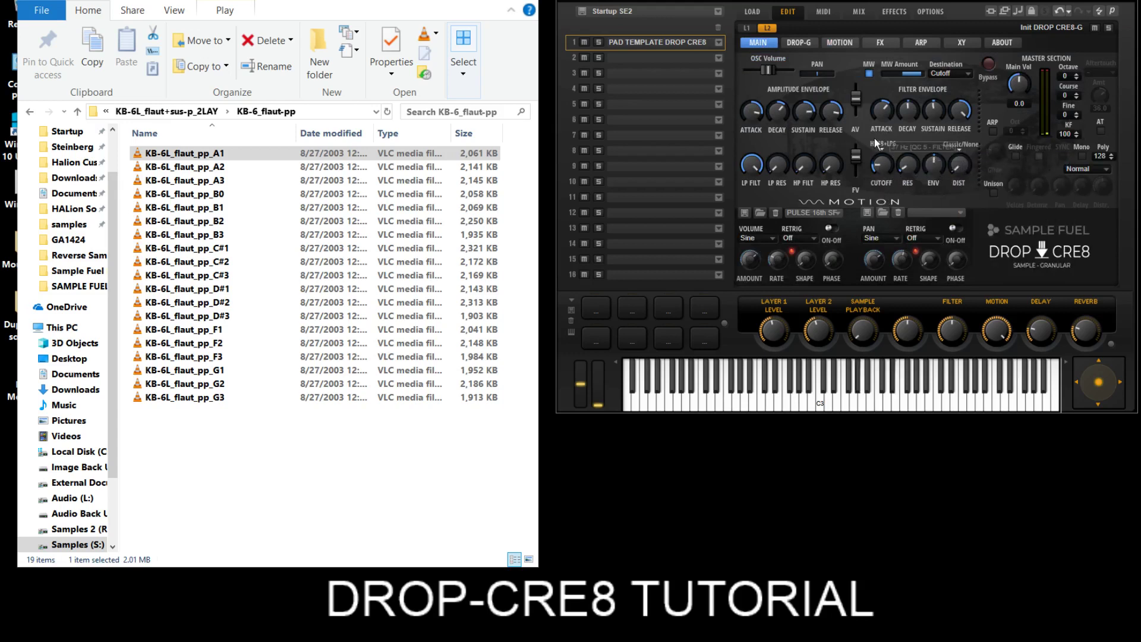
Switch off Layer 2's volume LFO and set LFO A's amount to 72
click(833, 228)
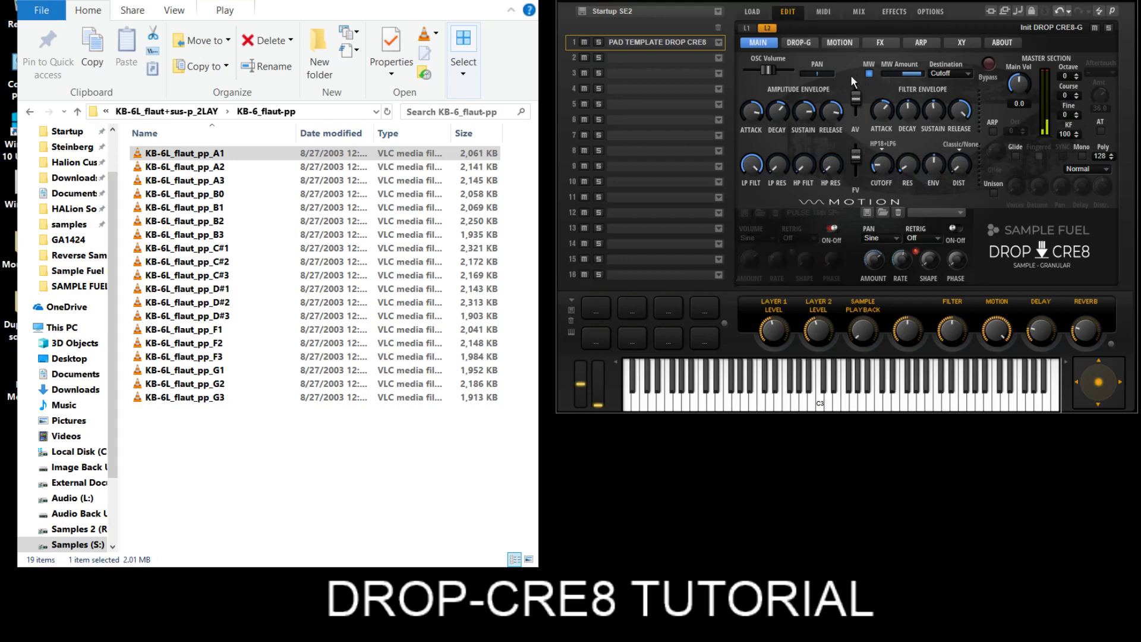
click(850, 43)
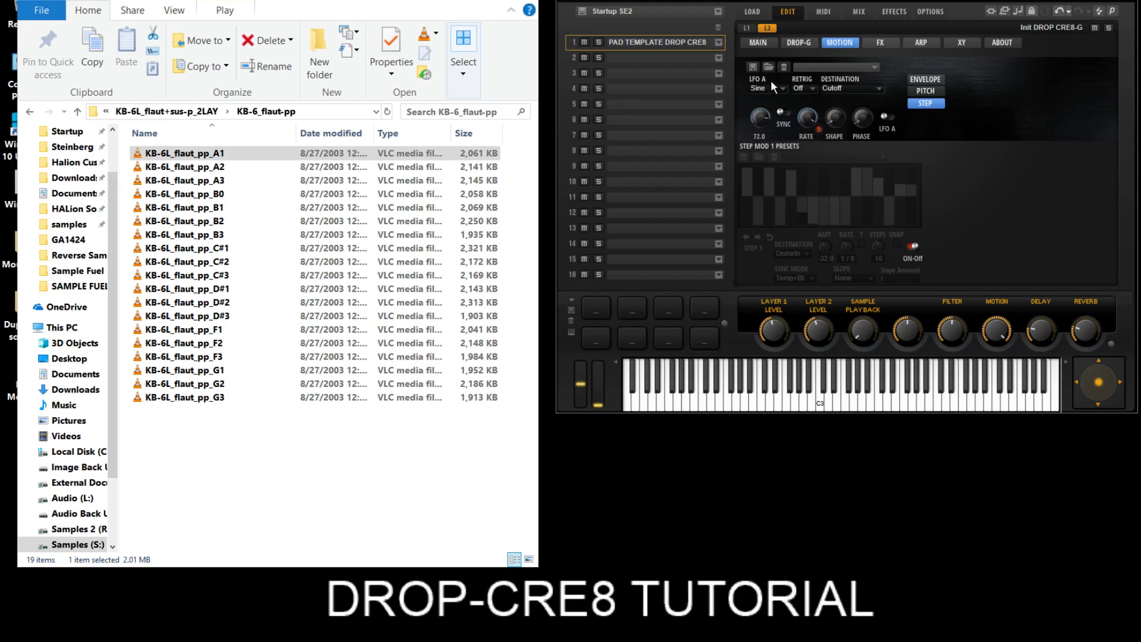
Adjust Layer 2's filter cutoff and raise the filter's envelope amount
click(763, 42)
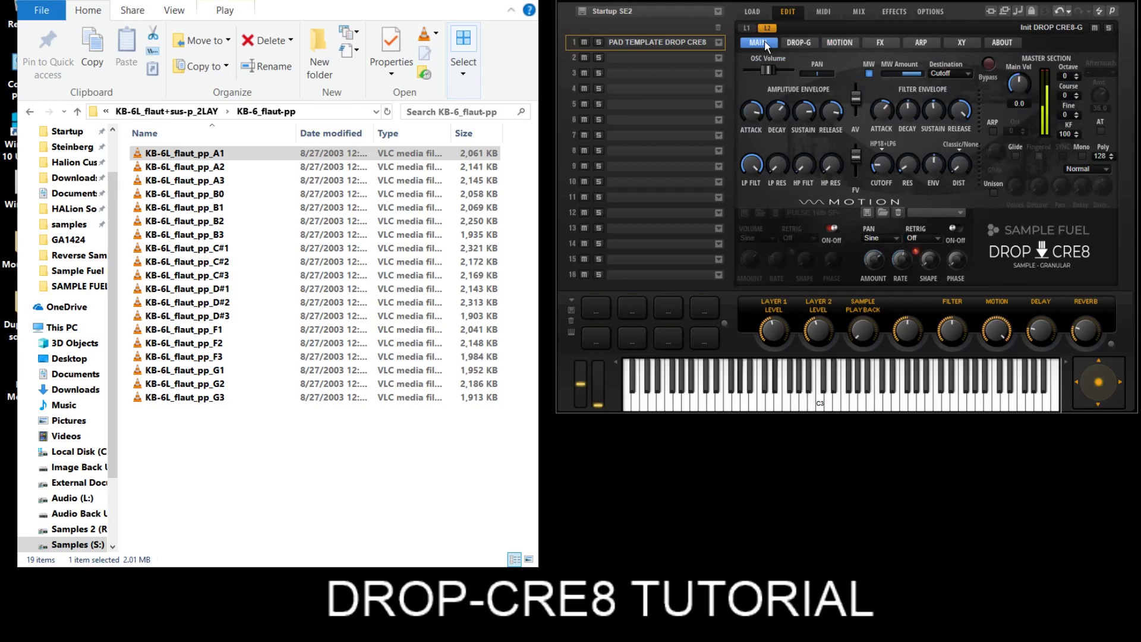
mouse_move(916, 158)
mouse_move(887, 169)
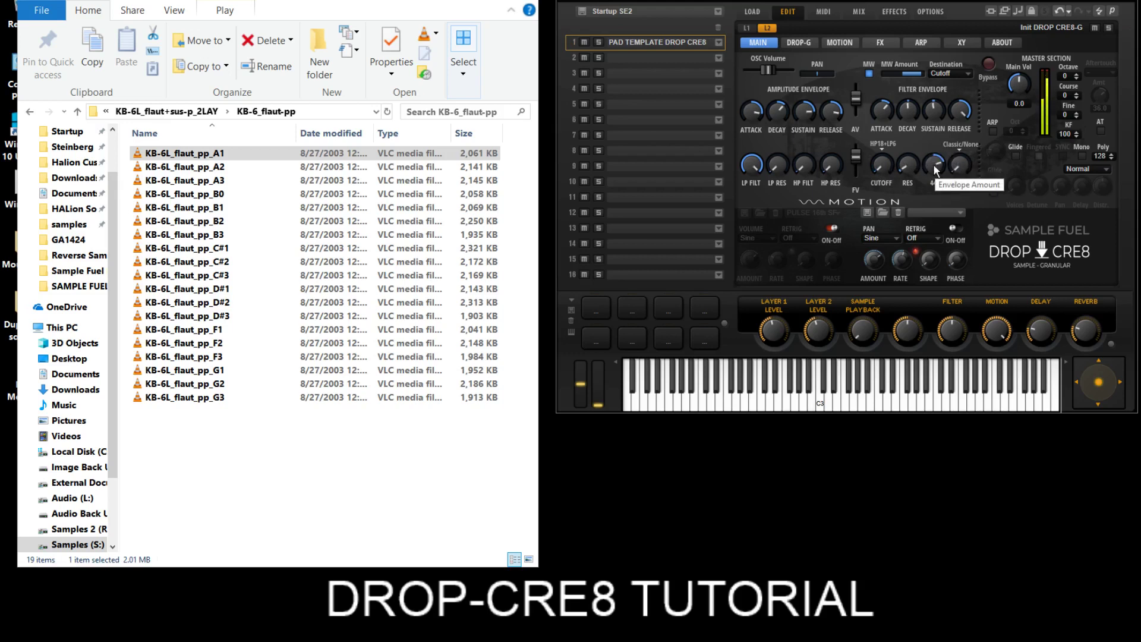
Set Layer 2's volume LFO to a 1/8 rate with the Ramp waveform, and leave that LFO switched off
click(833, 230)
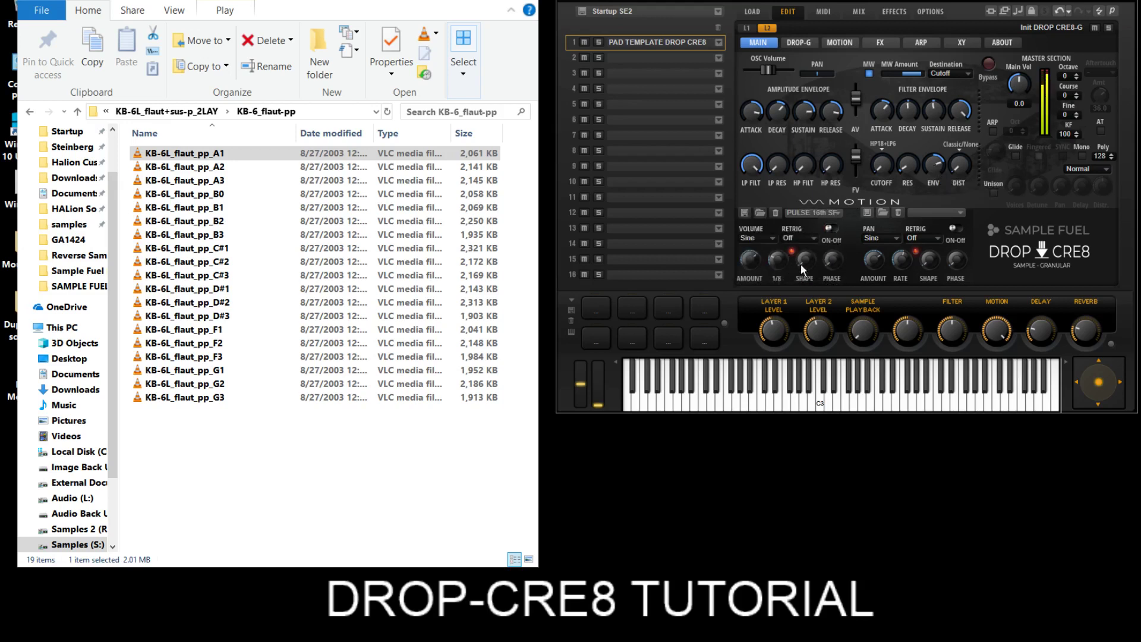
click(760, 236)
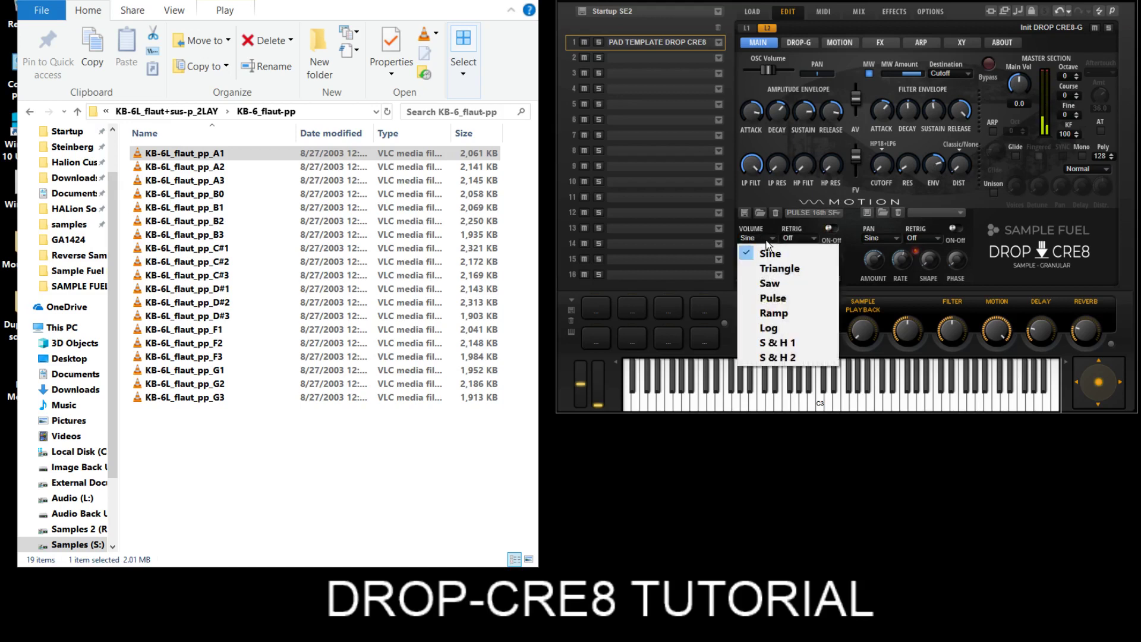
click(768, 312)
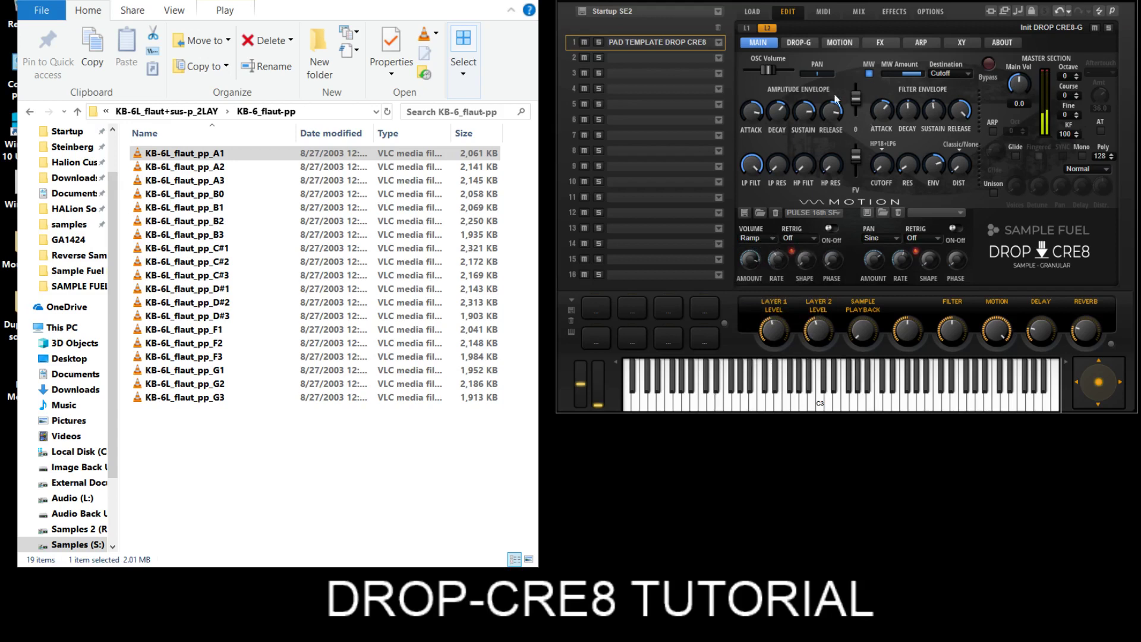
click(831, 228)
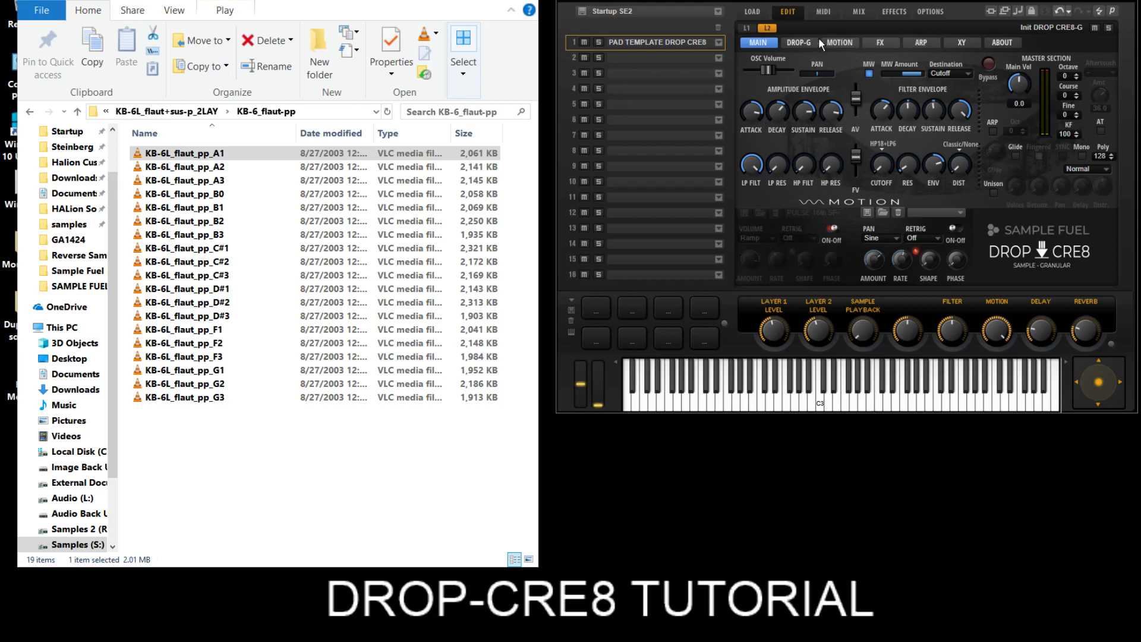
Switch Layer 2's LFO A off and back on to compare the sound
click(802, 42)
click(838, 42)
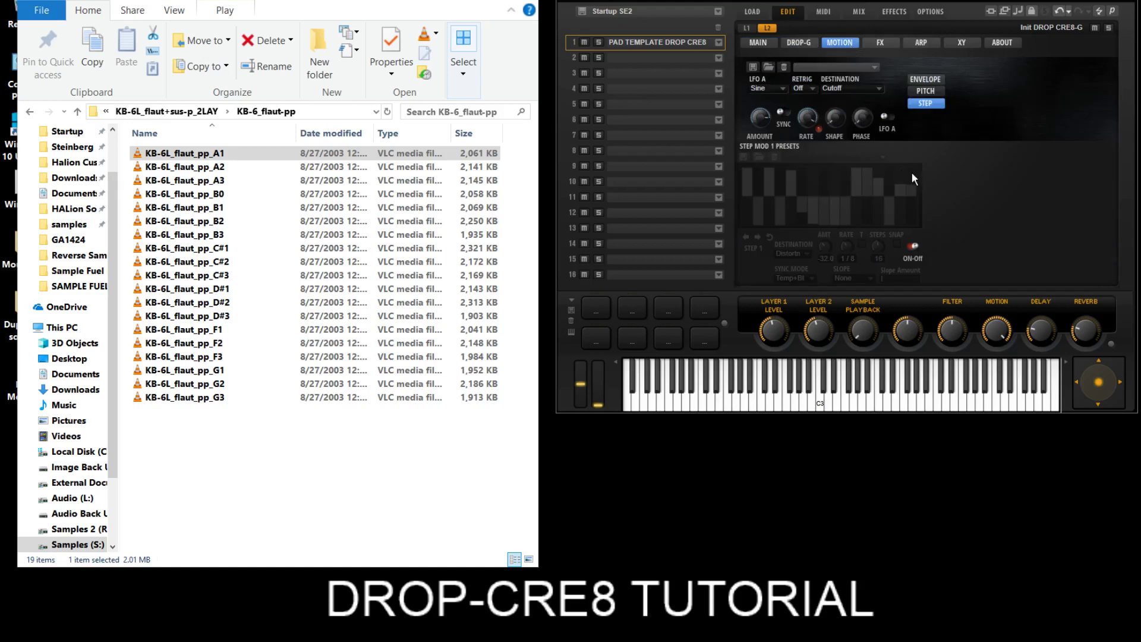
click(886, 116)
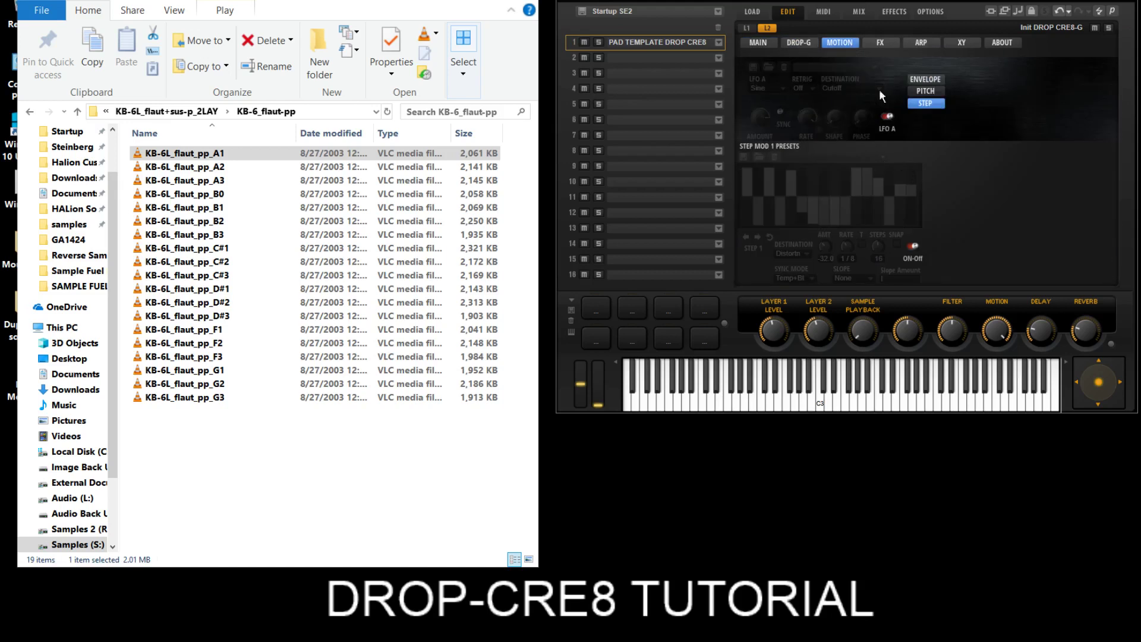
drag(1002, 344, 1007, 293)
click(885, 116)
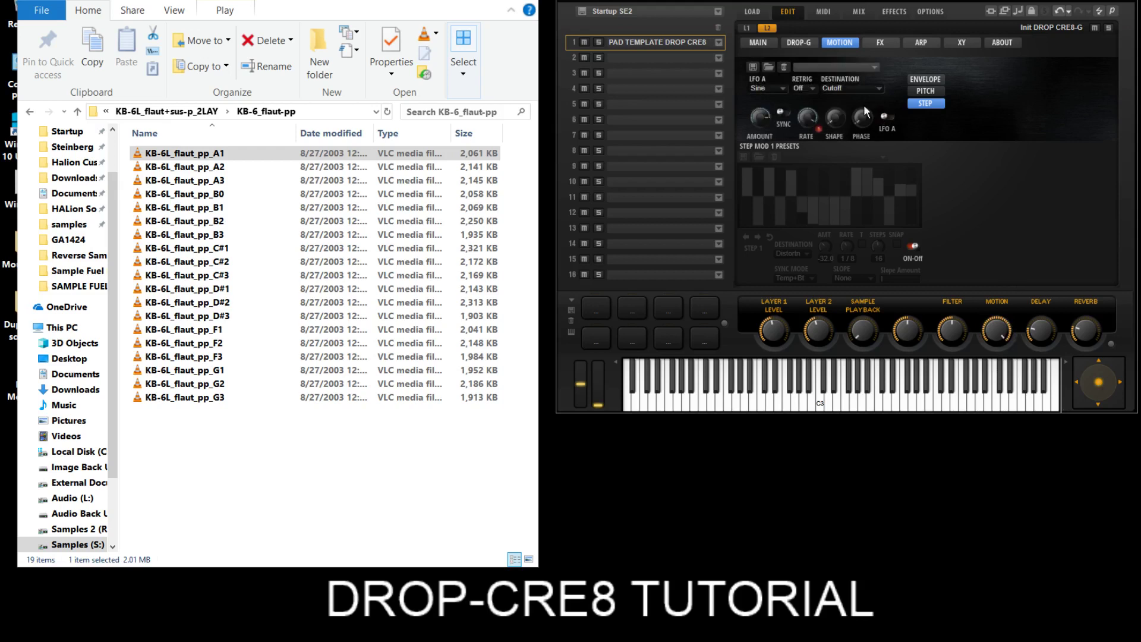
Switch Layer 2's volume LFO on and turn the Motion macro down to its minimum
click(758, 43)
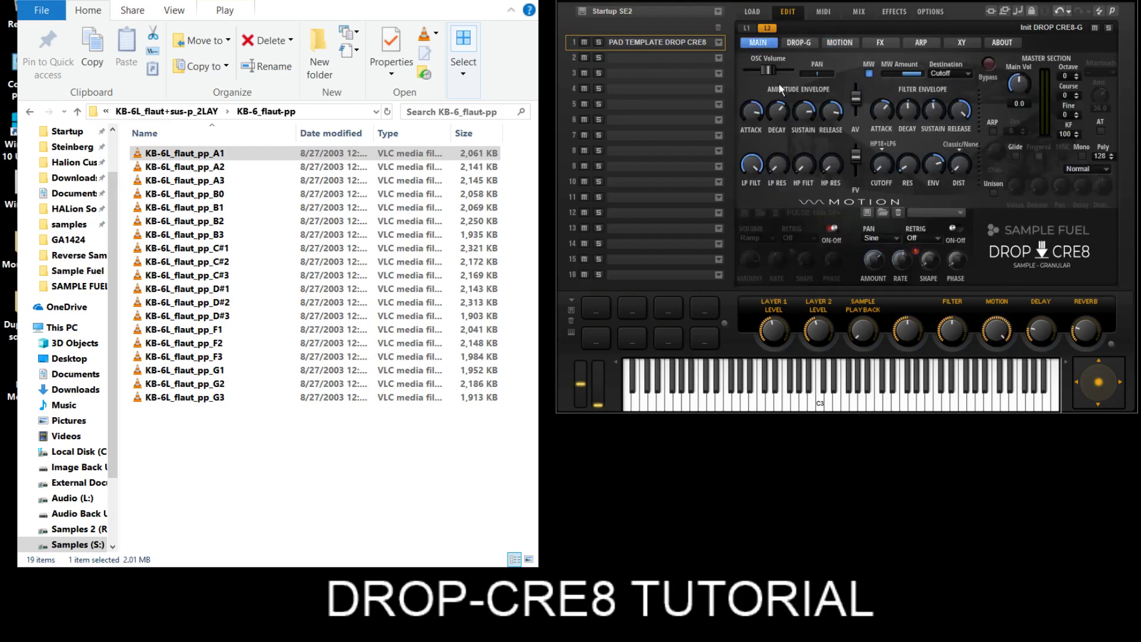
click(832, 229)
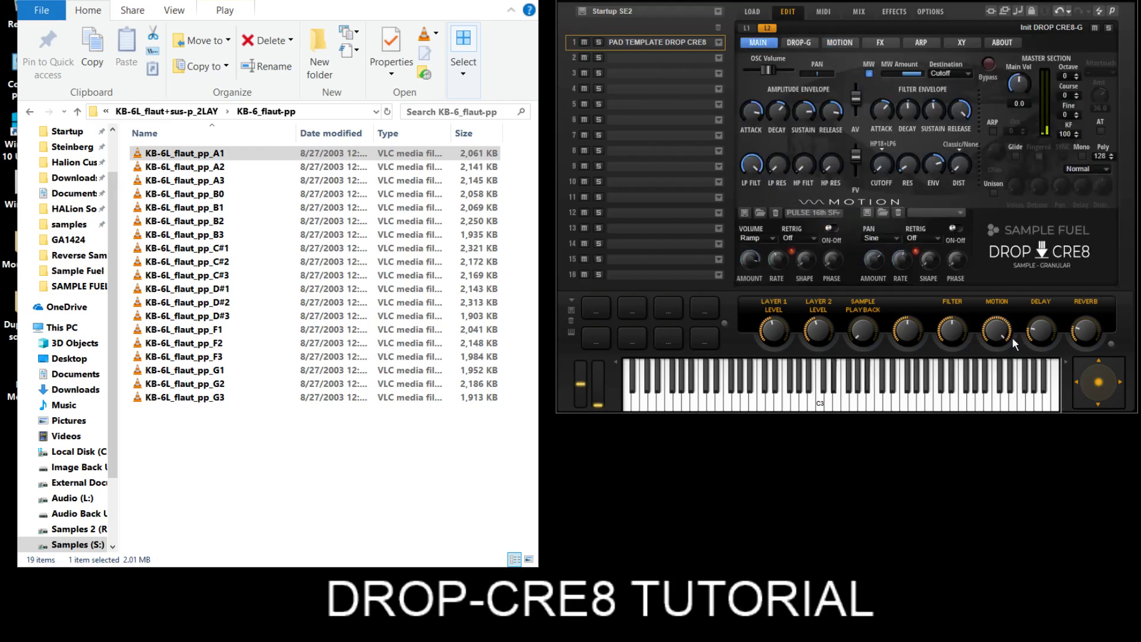
drag(993, 337, 993, 447)
Show Layer 2's granular sample and browse to the VSLPro Cube Celli folder inside +STRINGS
click(810, 41)
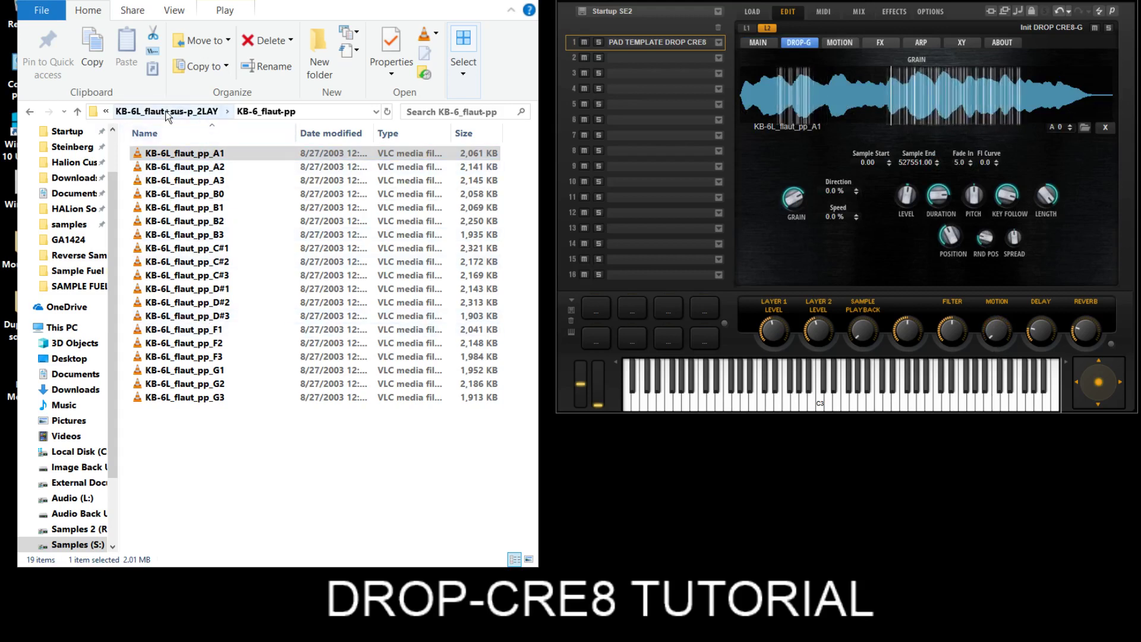
click(31, 112)
click(30, 111)
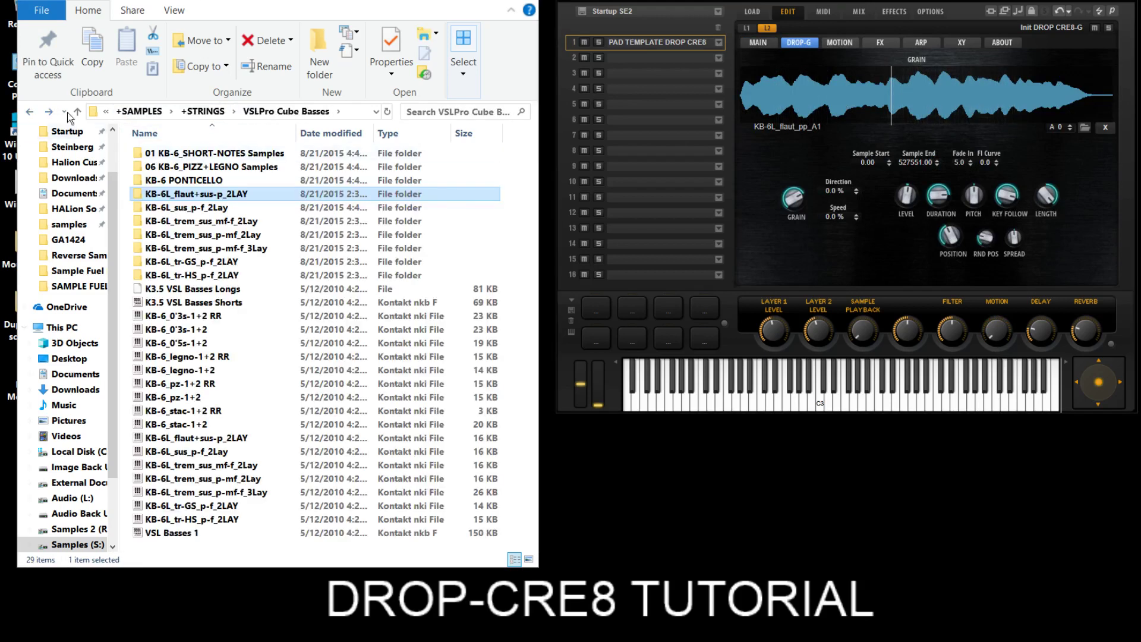
click(29, 112)
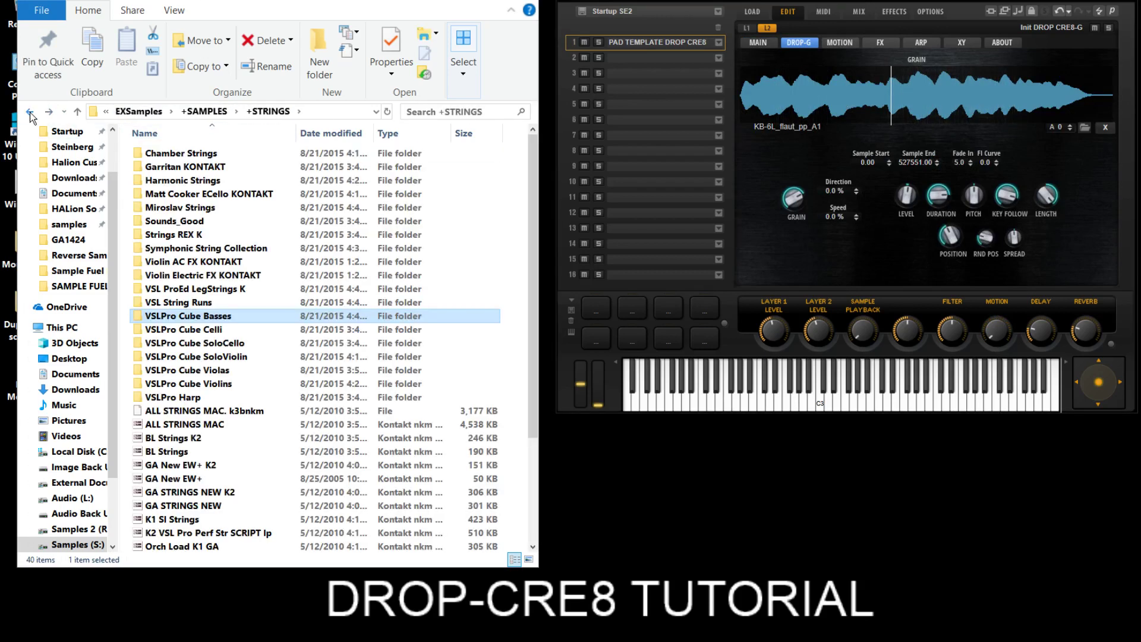
double_click(221, 330)
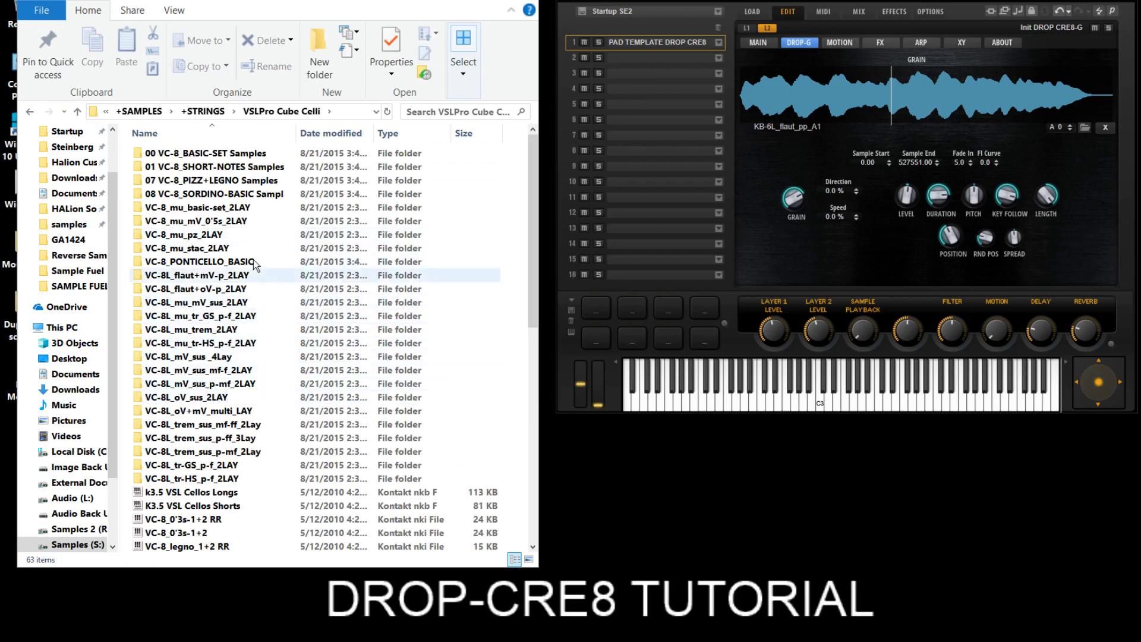
double_click(246, 195)
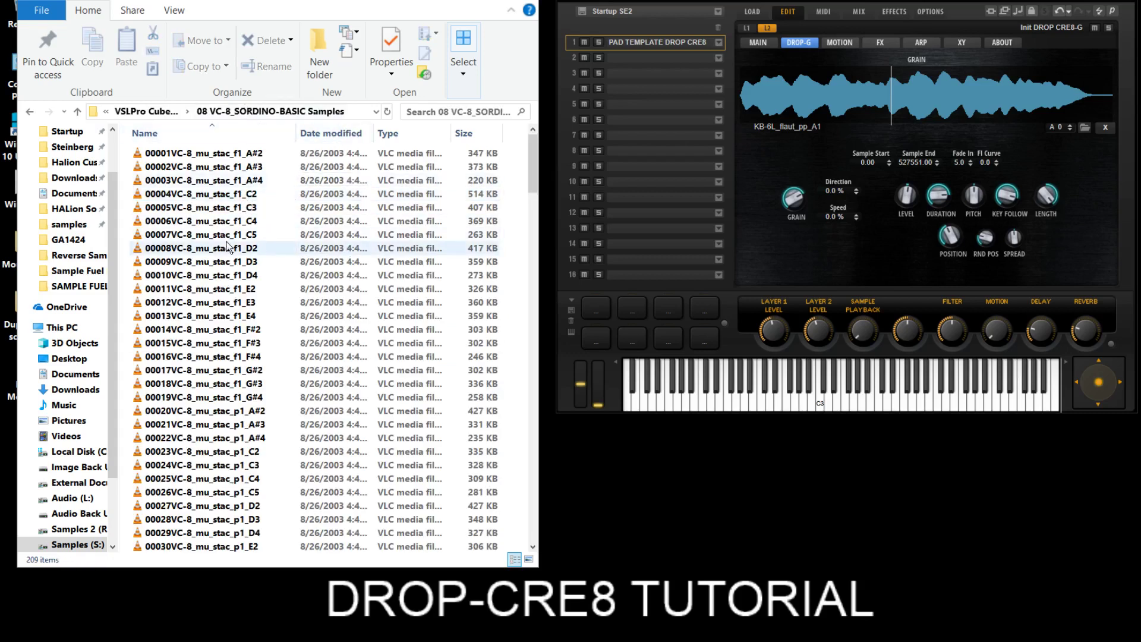
click(146, 113)
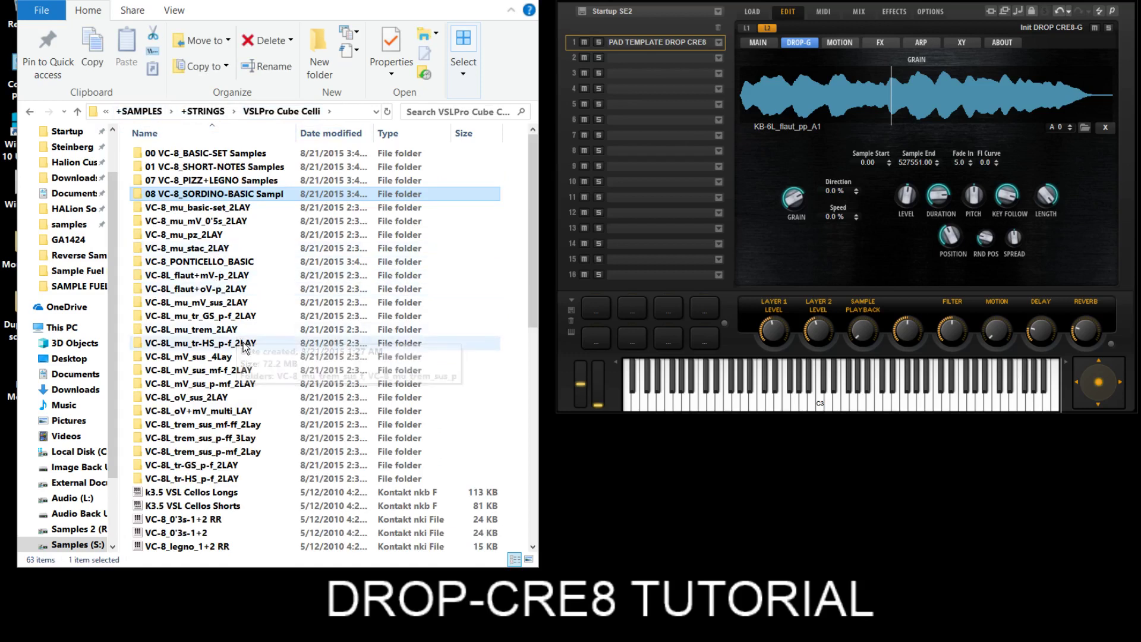
double_click(230, 332)
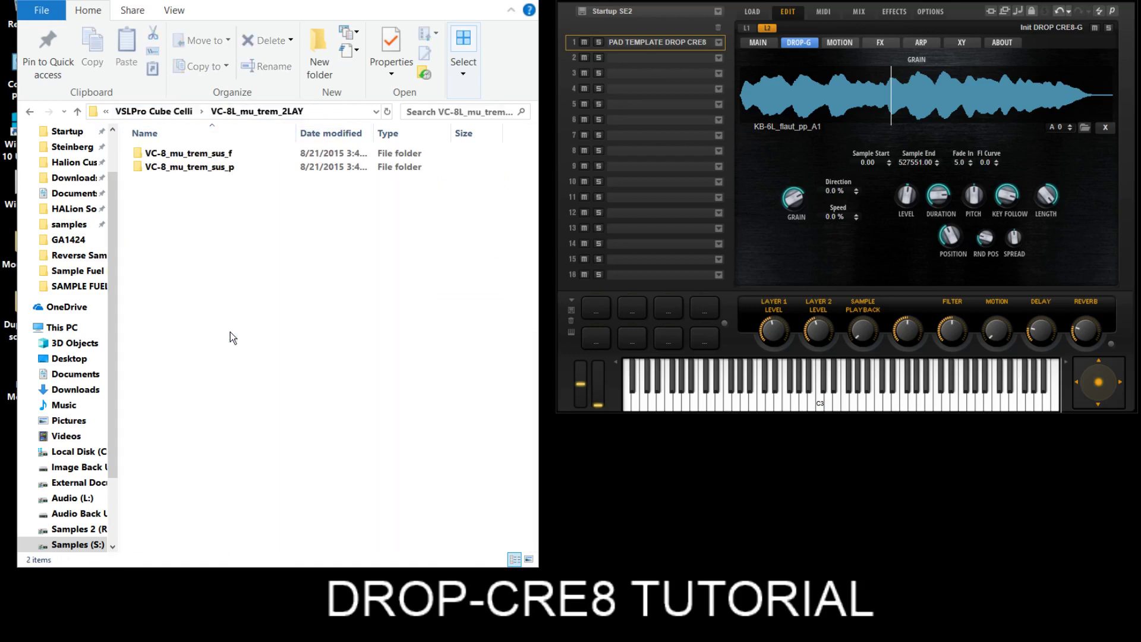
click(181, 112)
Load VC-8L_mu_tr-ga_p_C#2 from the VC-8_mu_tr-ga_p folder in VC-8L_mu_tr_GS_p-f_2LAY into Layer 2's grain oscillator
double_click(219, 319)
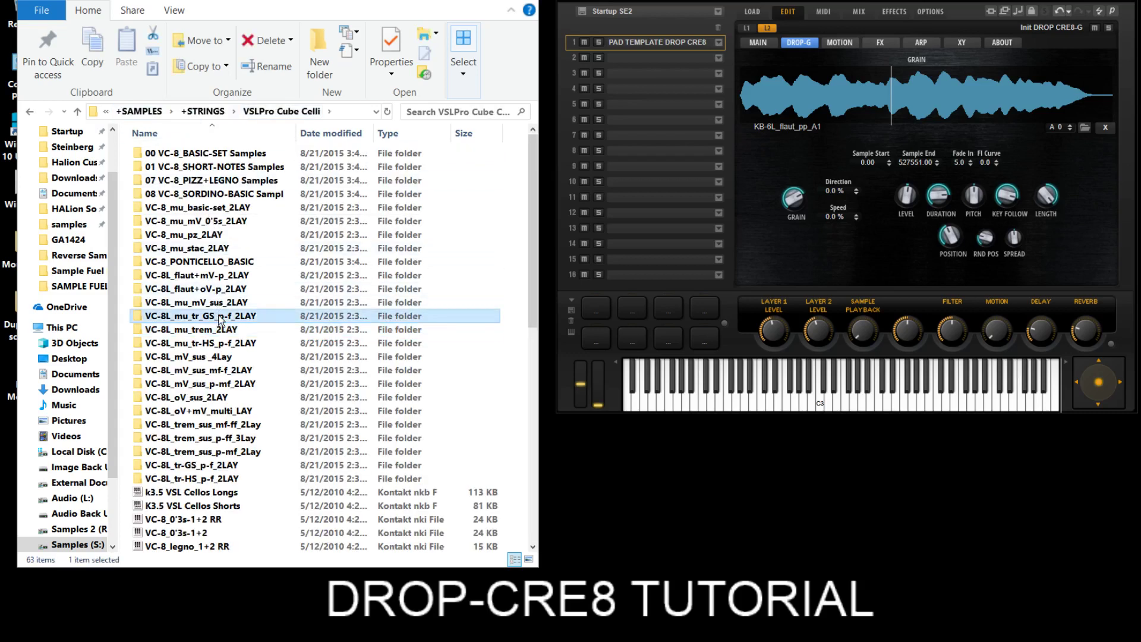
double_click(191, 169)
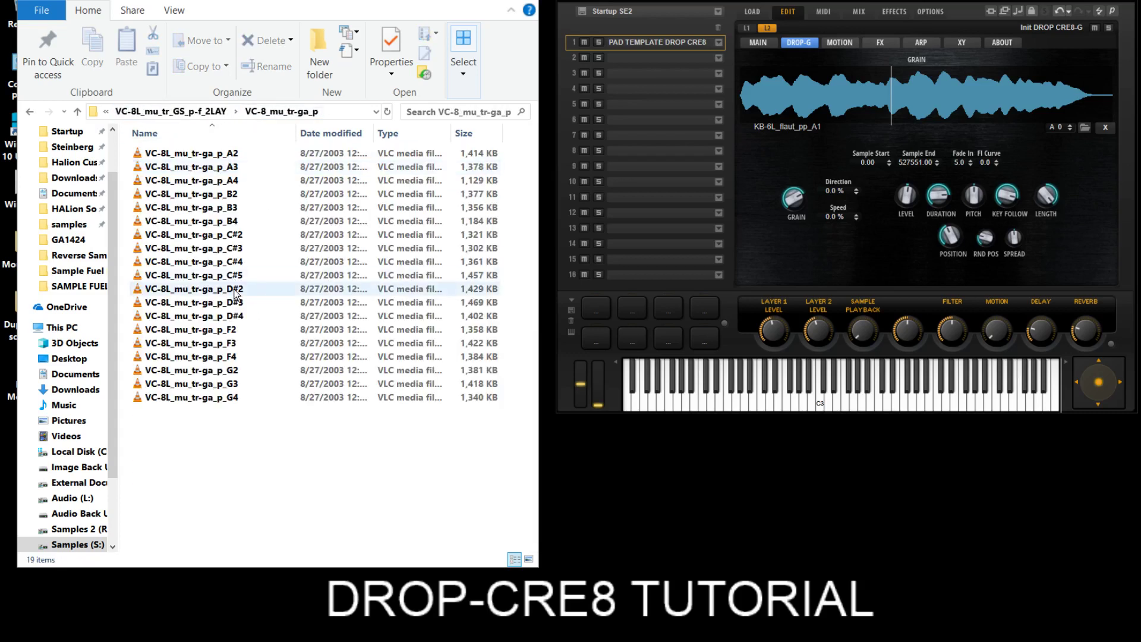
click(226, 233)
drag(226, 233, 900, 101)
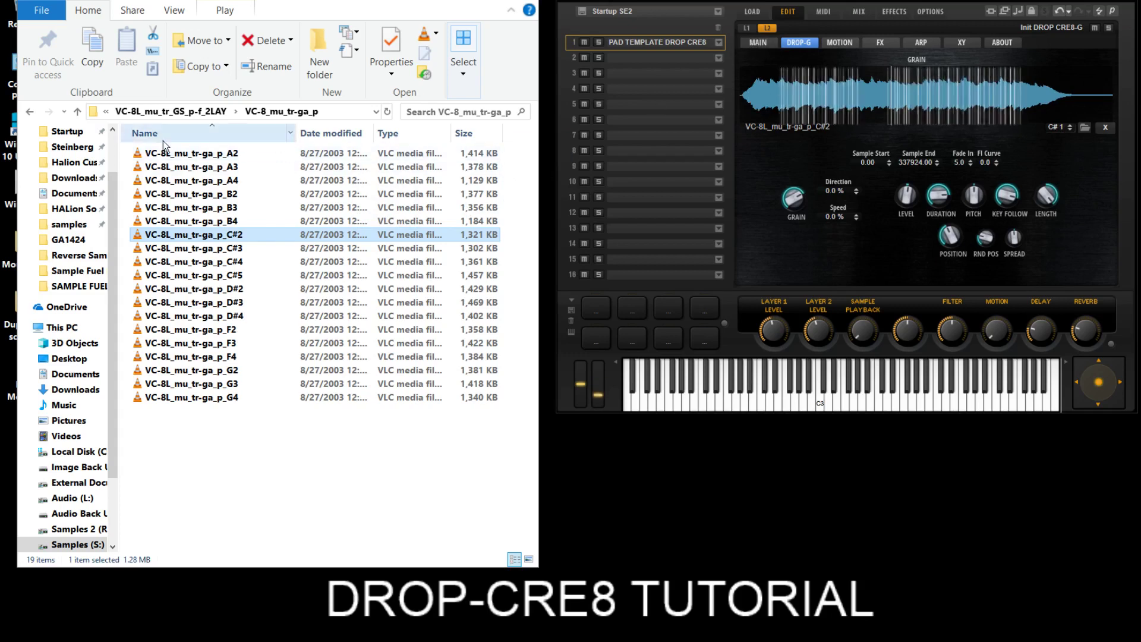
Replace Layer 2's grain sample with VC-8L_mV_sus_mf_C3 from the VC-8_mV_sus_mf folder in VC-8L_mV_sus _4Lay
click(33, 112)
click(32, 112)
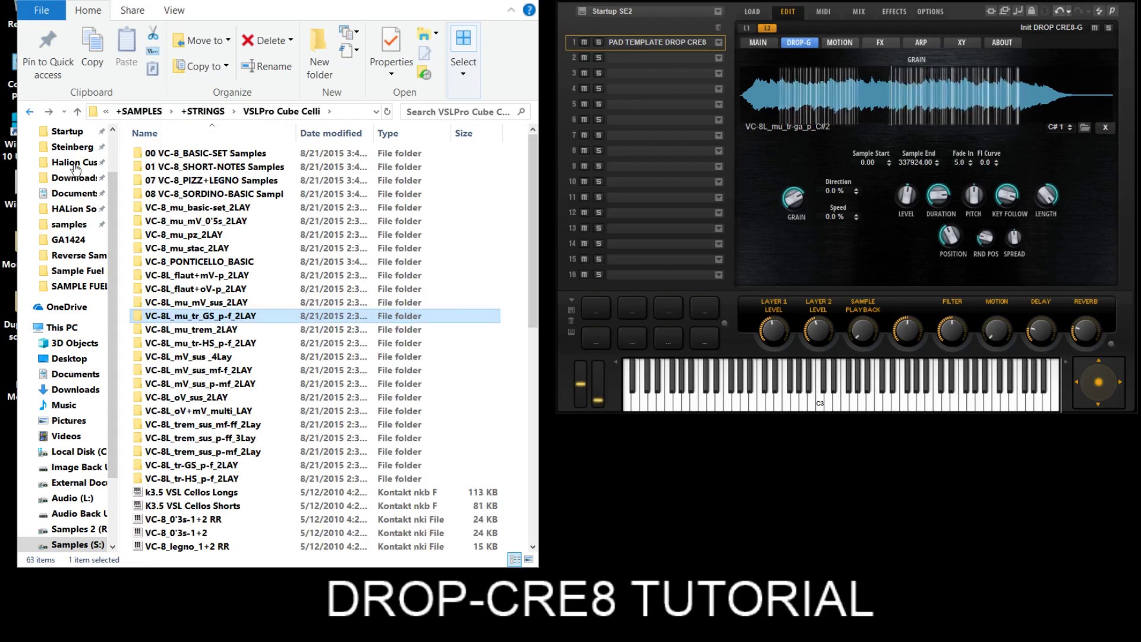
double_click(230, 355)
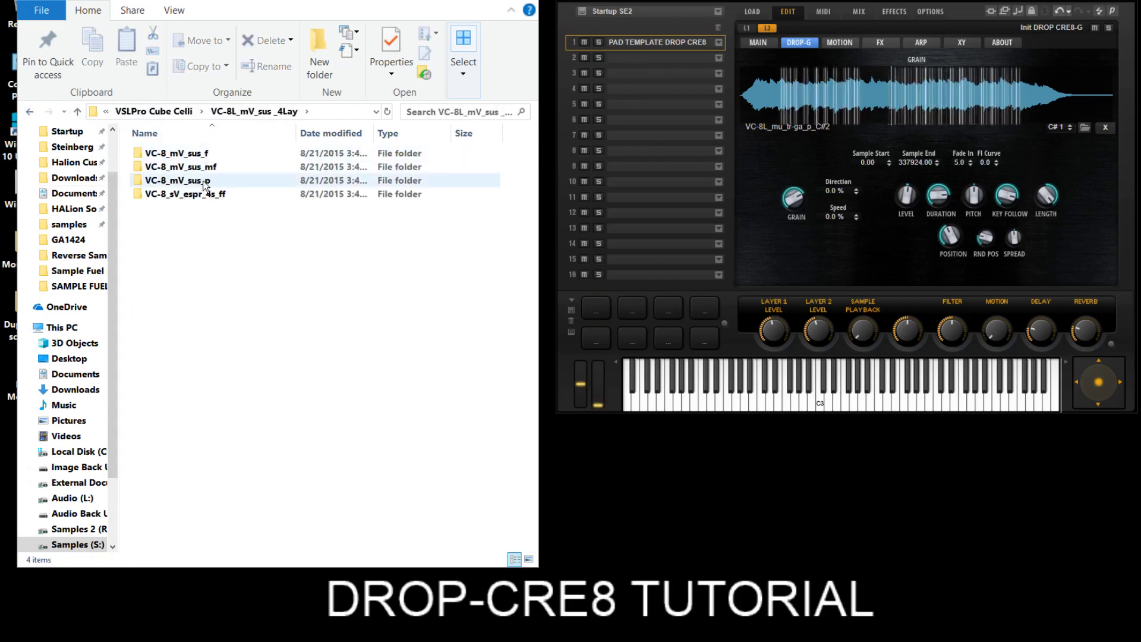
double_click(200, 170)
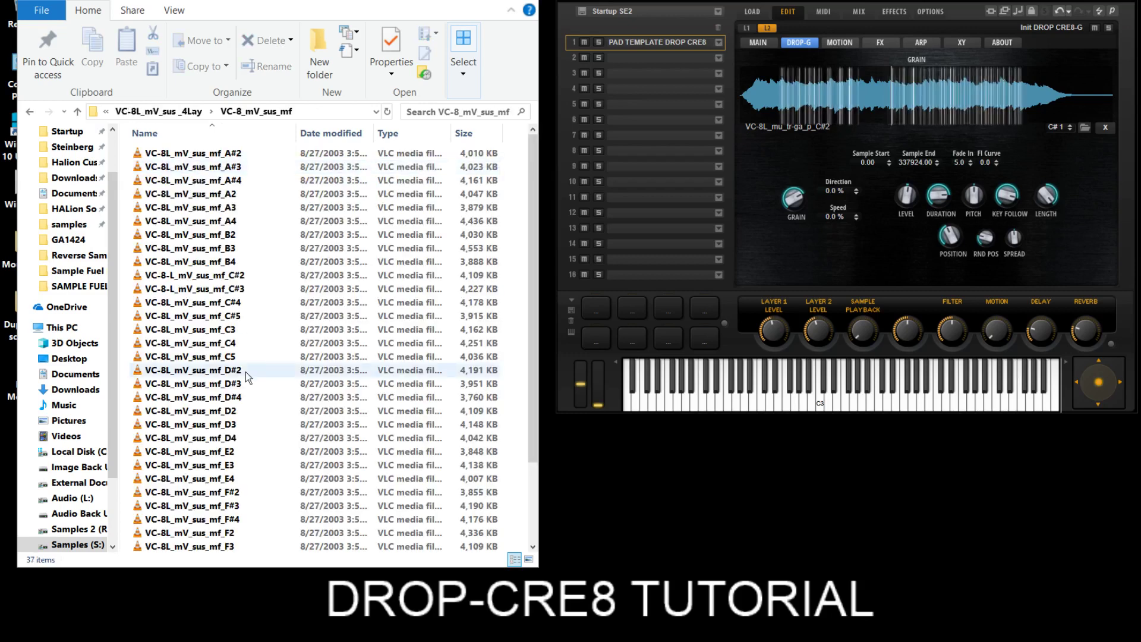
click(227, 330)
drag(227, 330, 909, 97)
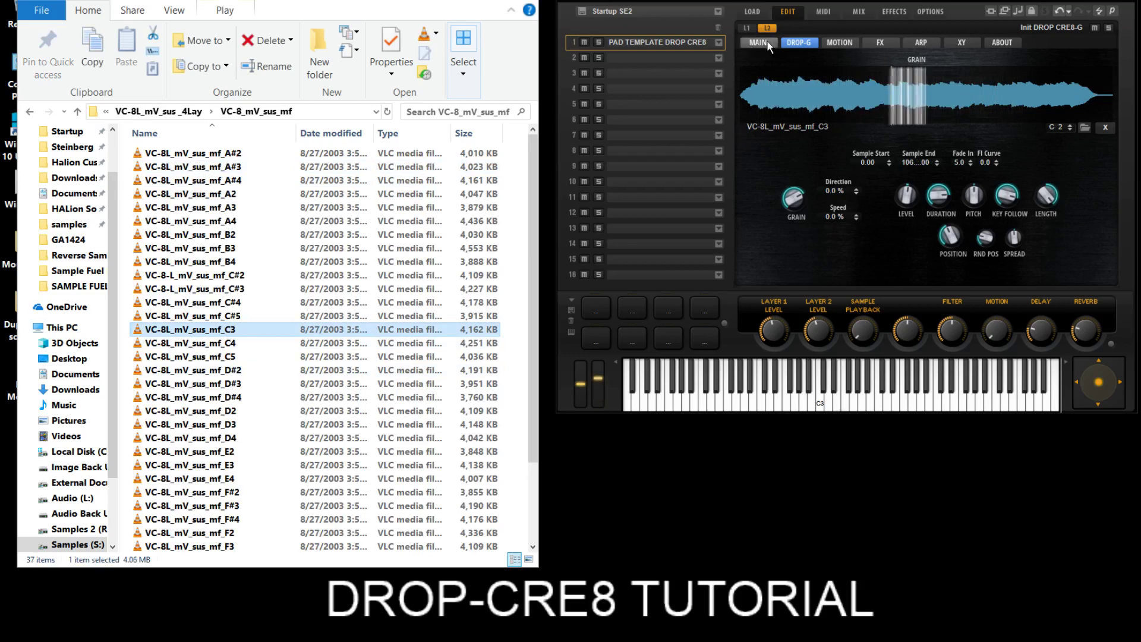
mouse_move(910, 204)
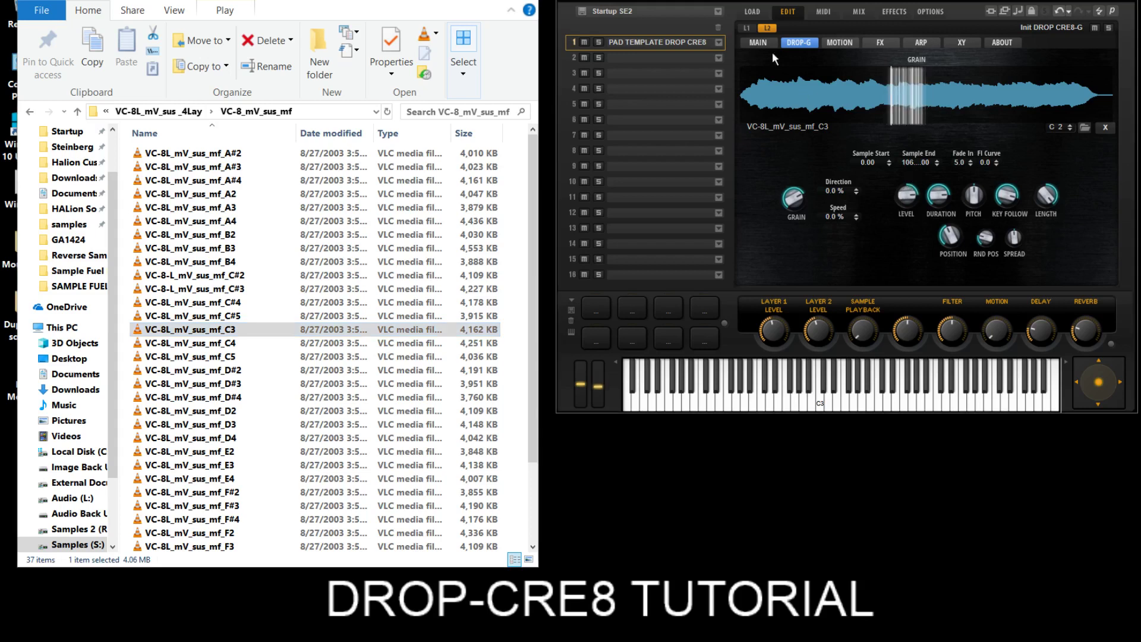
Raise the Motion macro to around its midpoint, switching Layer 2's pan LFO off and back on
click(754, 43)
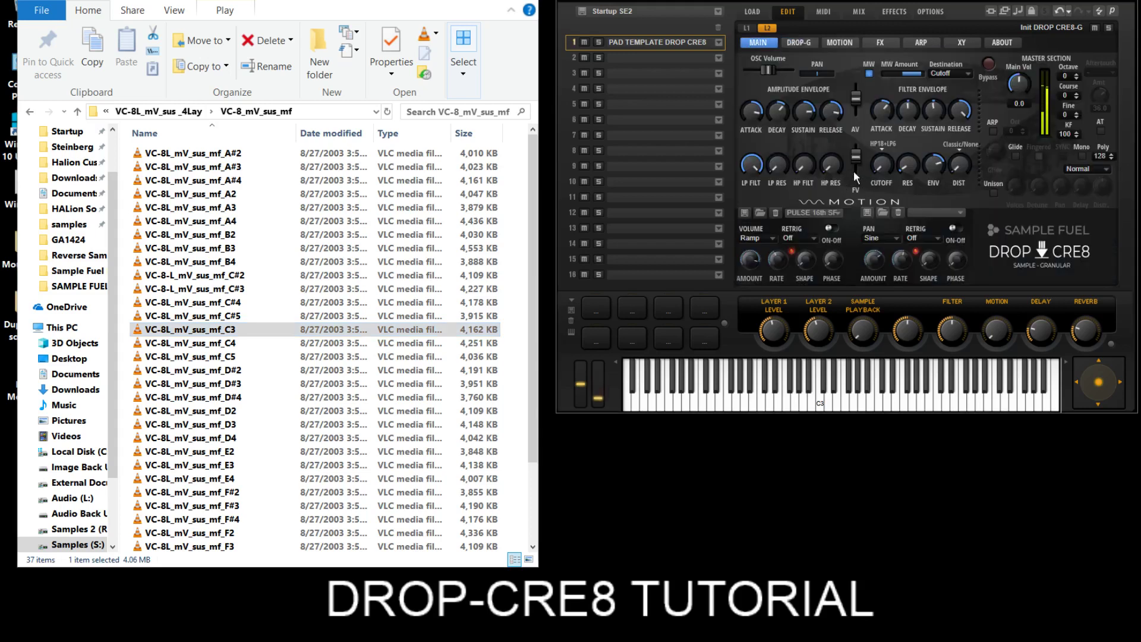
mouse_move(822, 179)
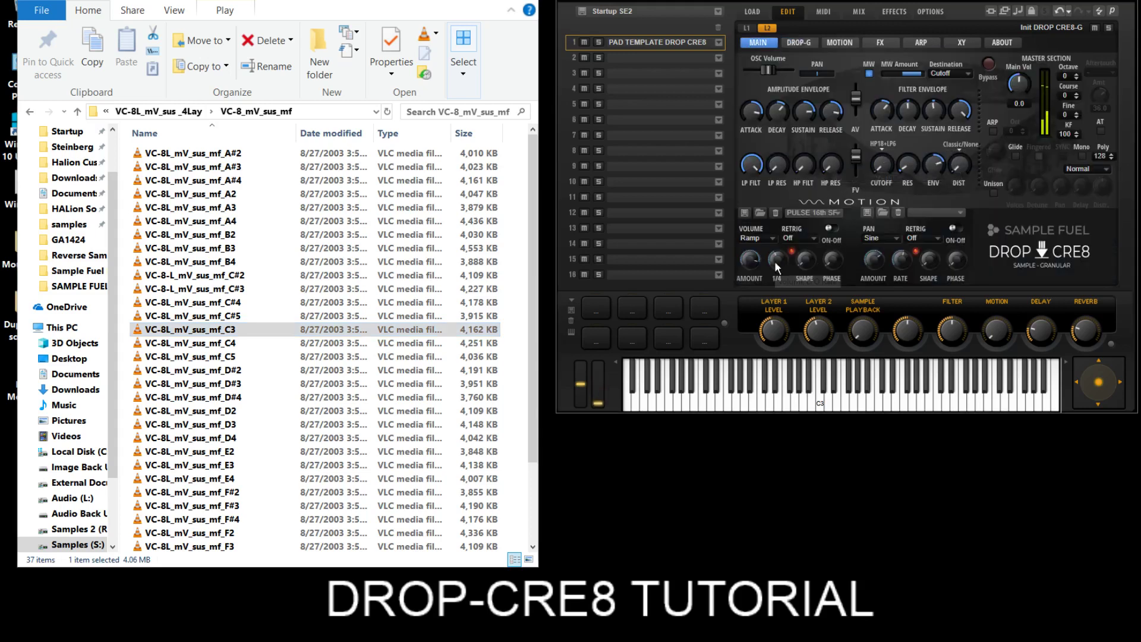
click(953, 230)
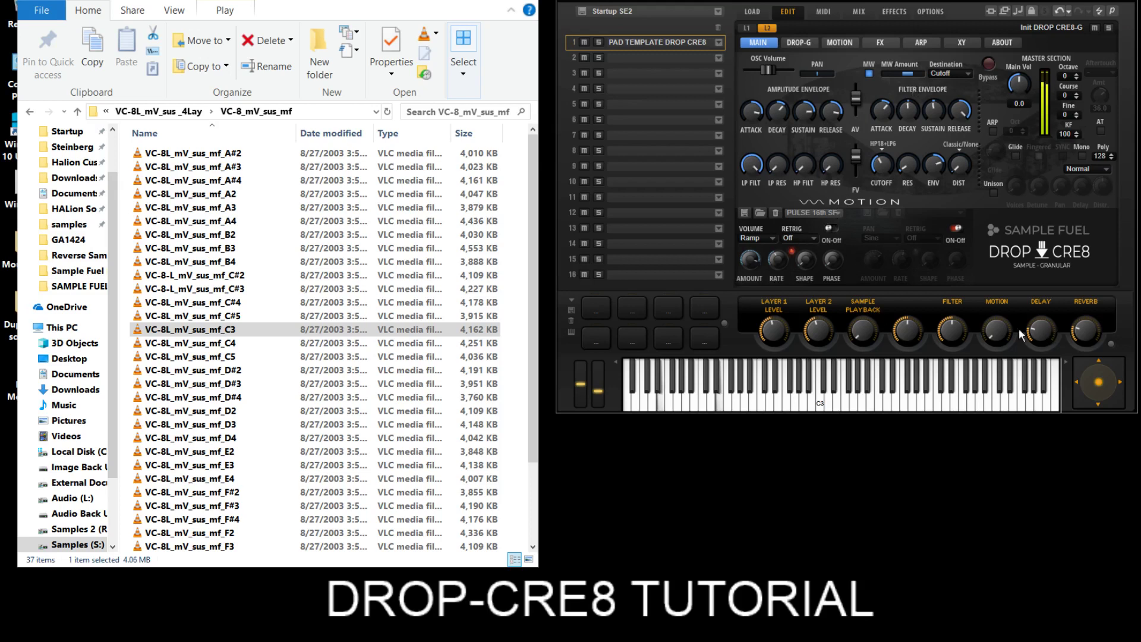
drag(1004, 322, 975, 233)
click(949, 228)
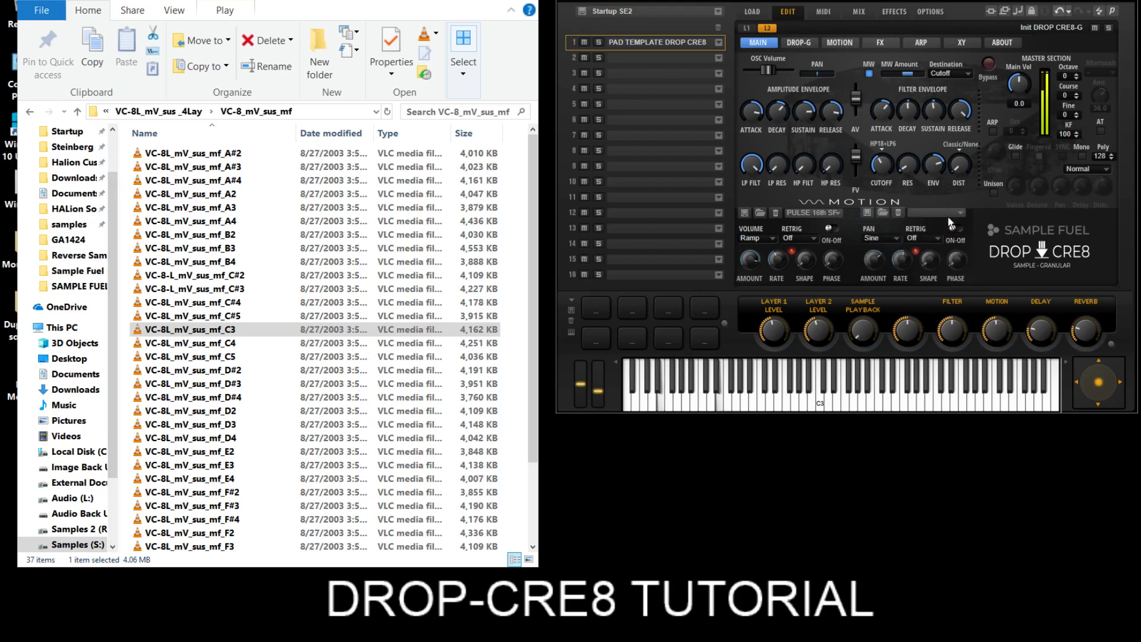
Replace Layer 2's Amplifier effect with Distortion and enable the Tube stage alongside Rate
click(884, 44)
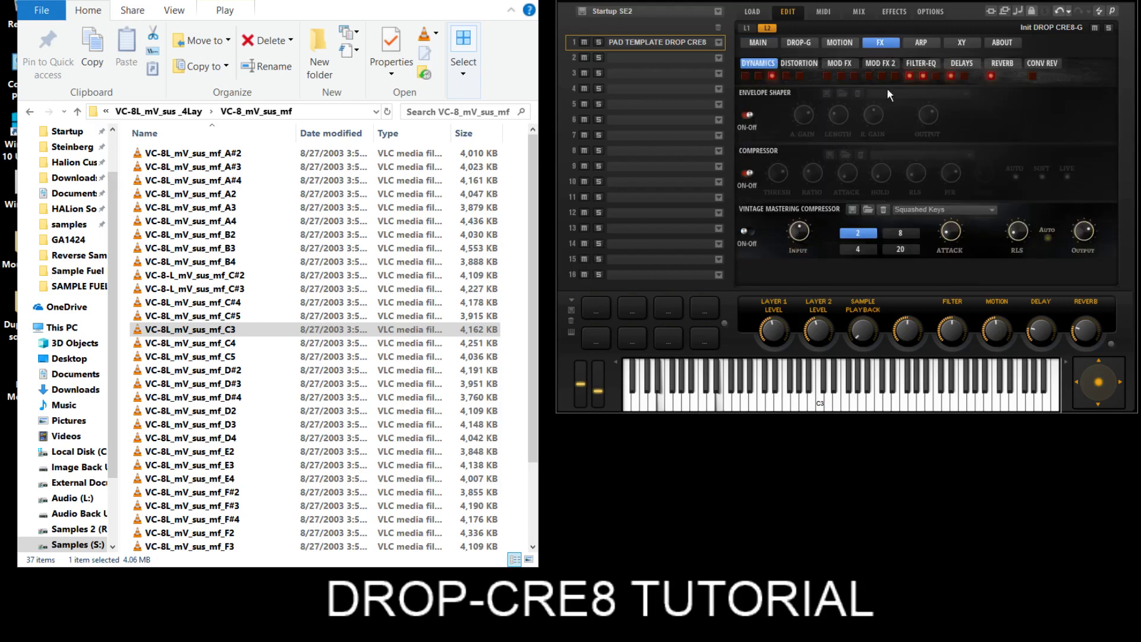
click(801, 63)
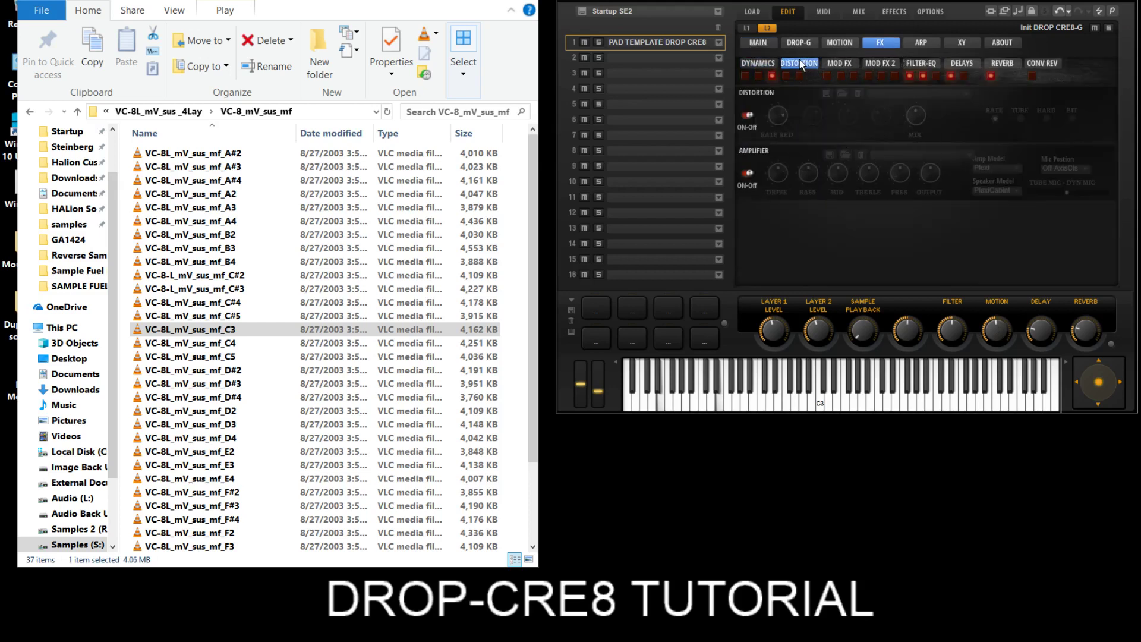
mouse_move(778, 178)
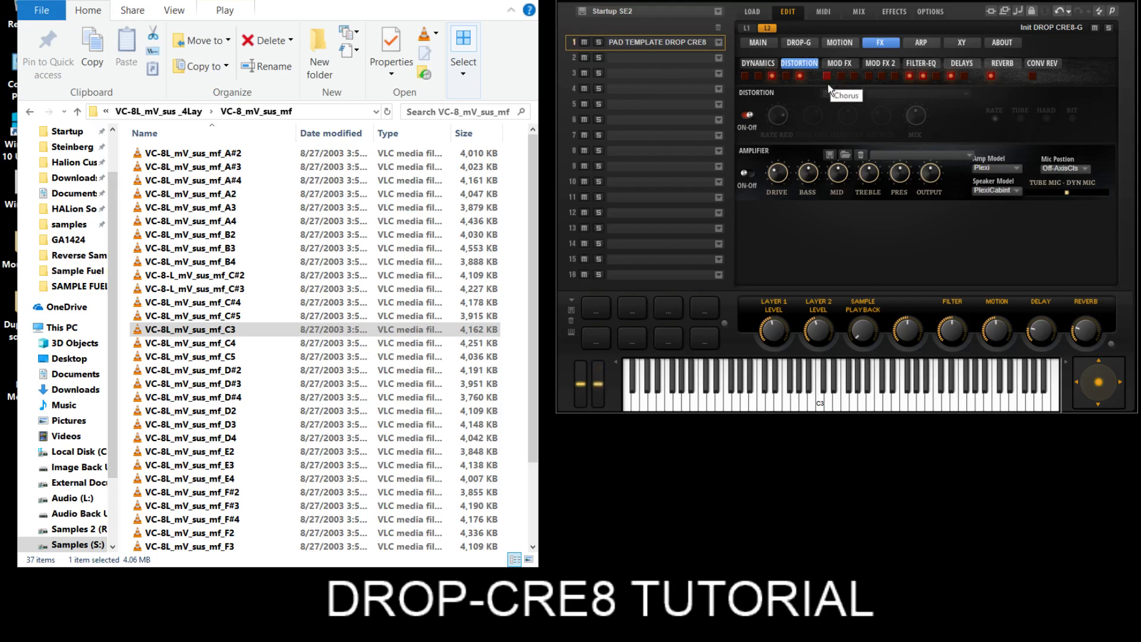
click(746, 173)
click(747, 116)
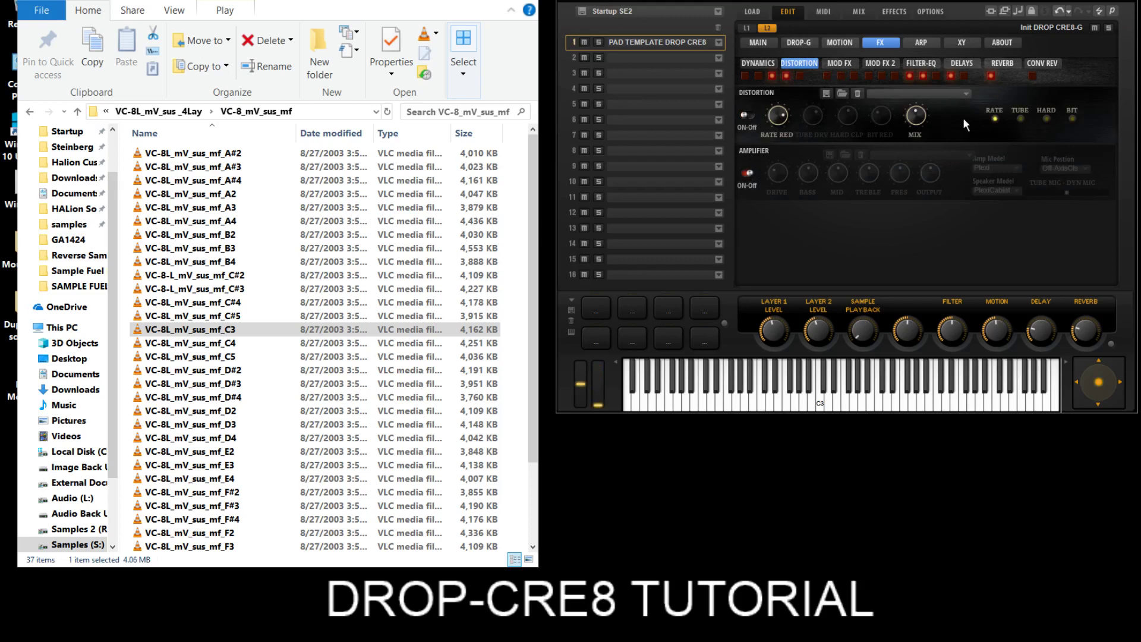
click(1021, 119)
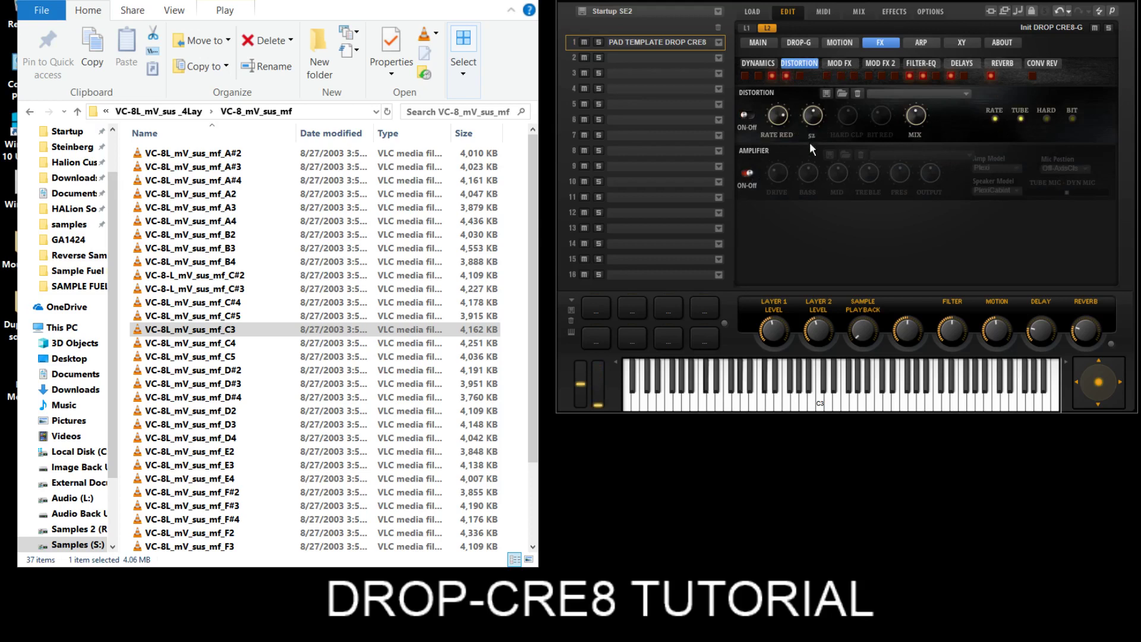
Set Layer 2's volume LFO rate to 1/8 and turn its amount down
click(752, 44)
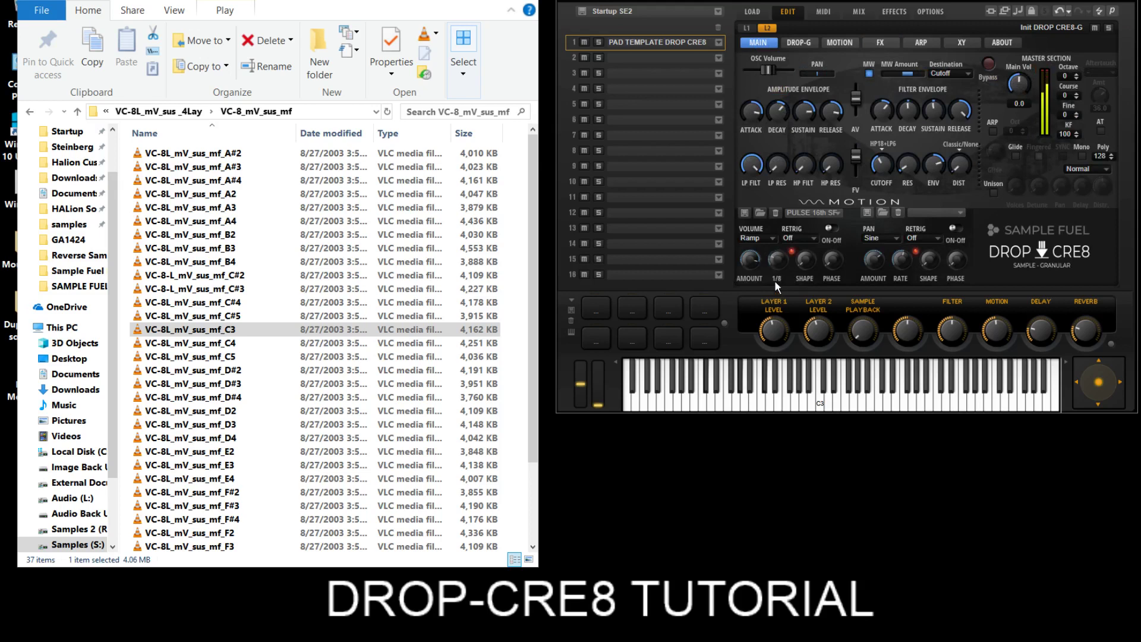
drag(754, 258, 754, 330)
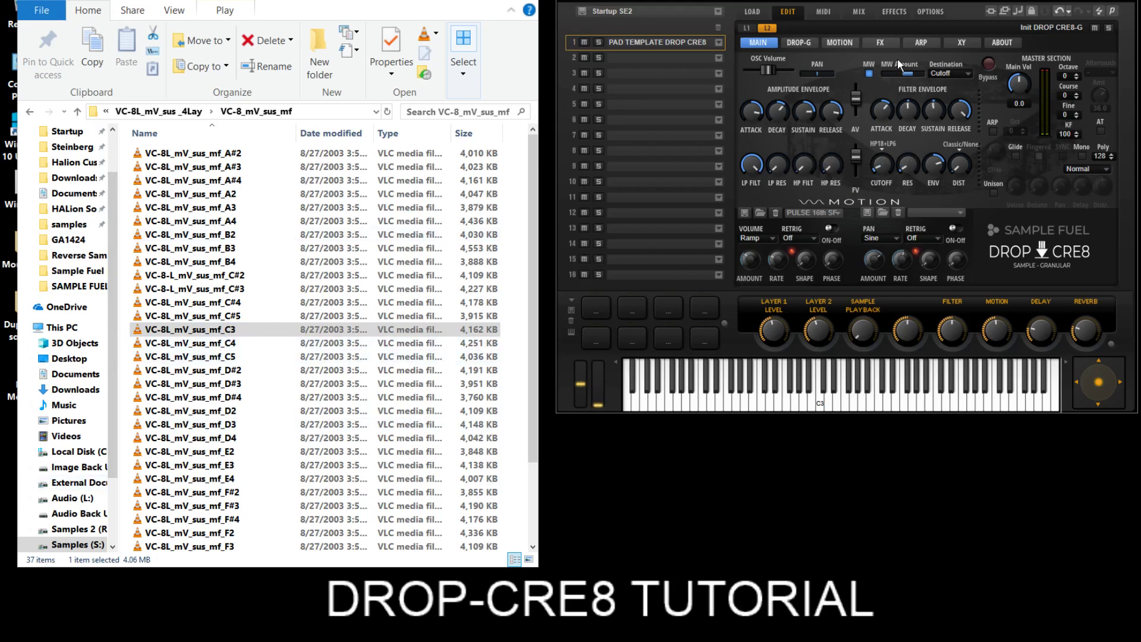
click(797, 41)
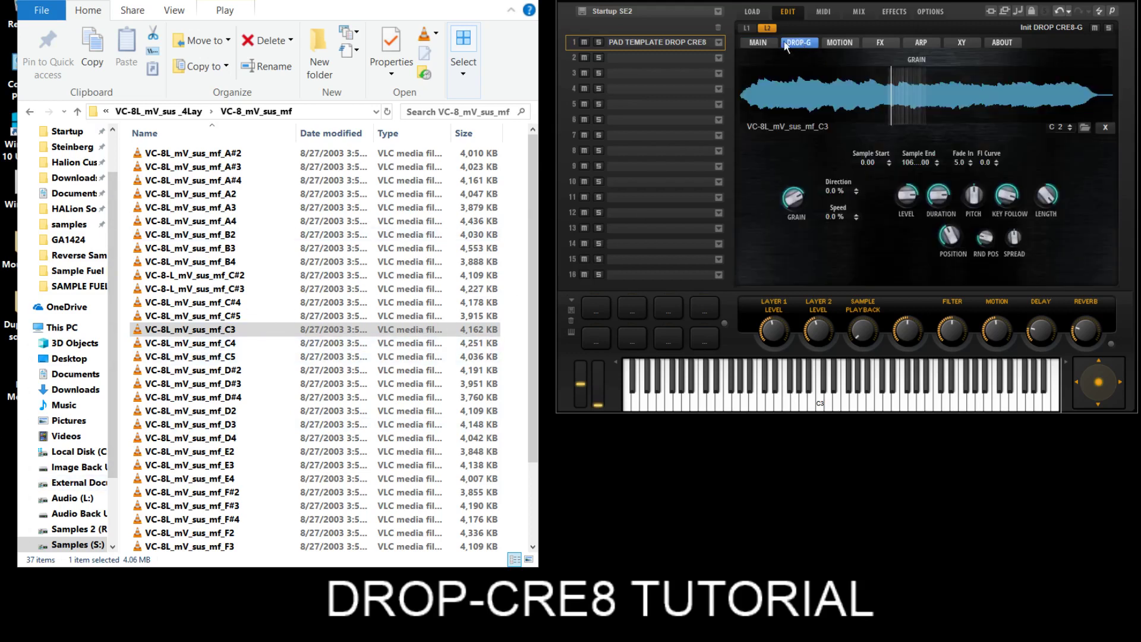
click(752, 42)
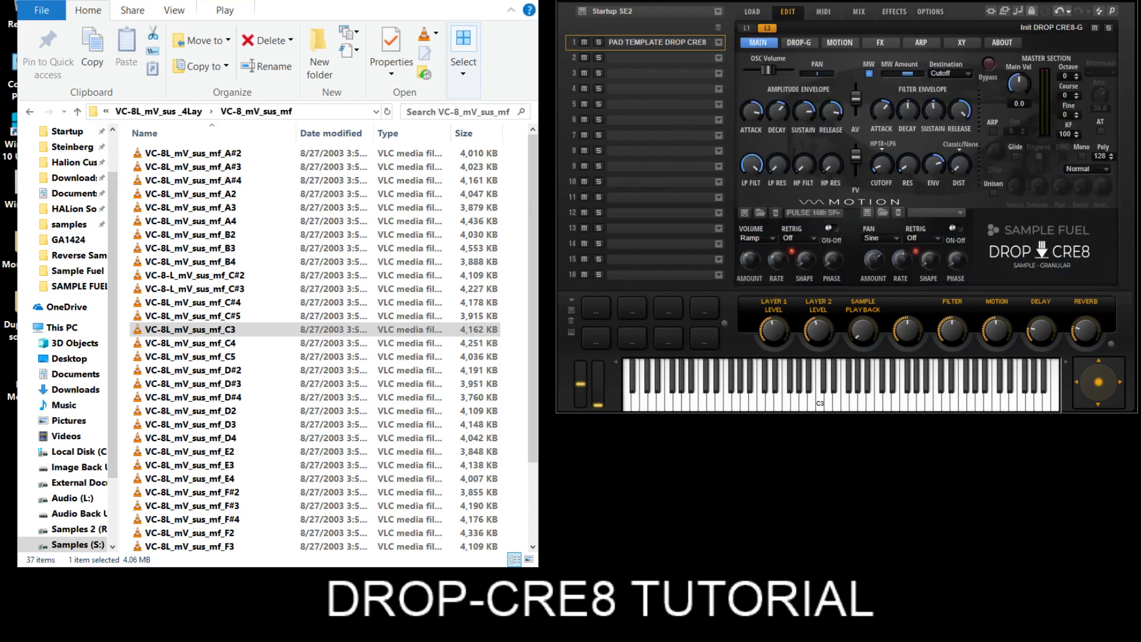